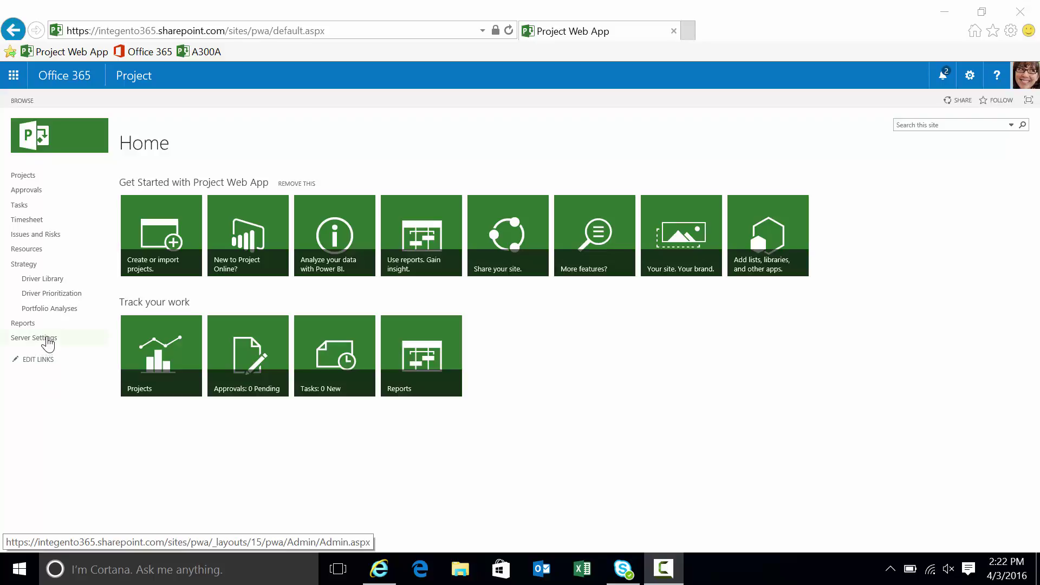
Step: Go to PWA Server Settings and the Enterprise Custom Fields and Lookup Tables page
left_click(33, 338)
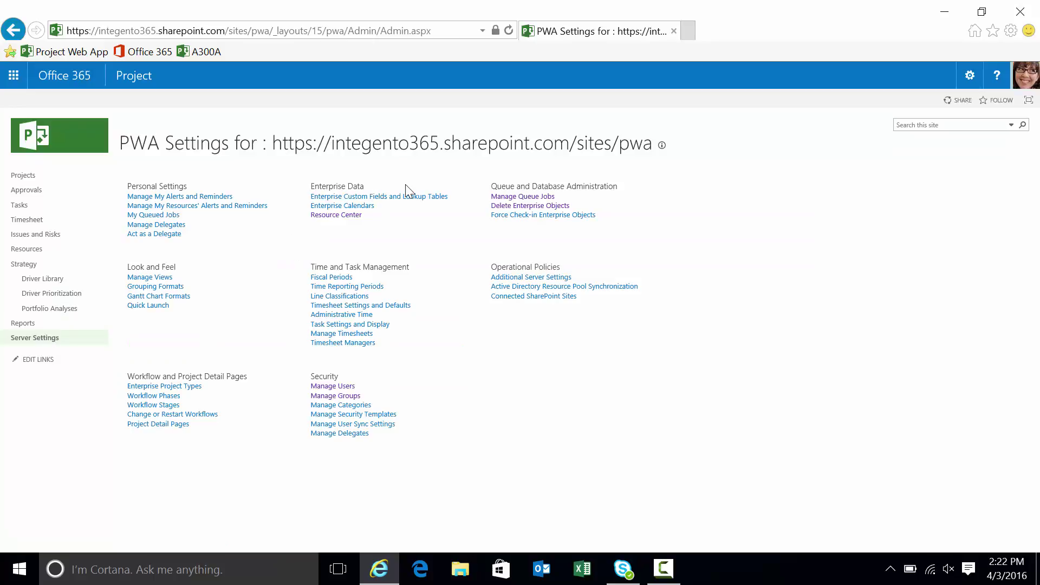
left_click(409, 197)
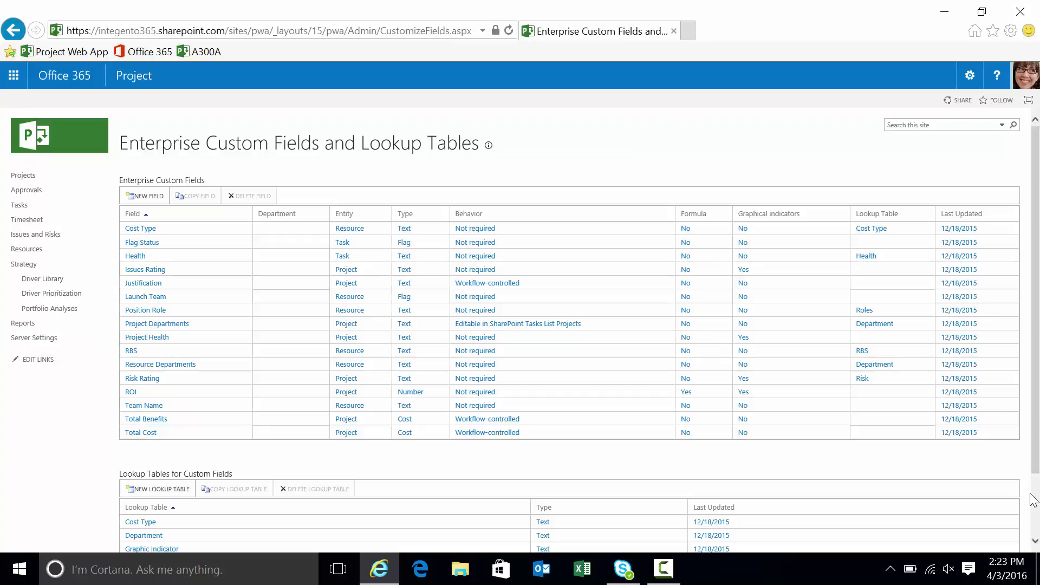
scroll(1034, 503, "down", 2)
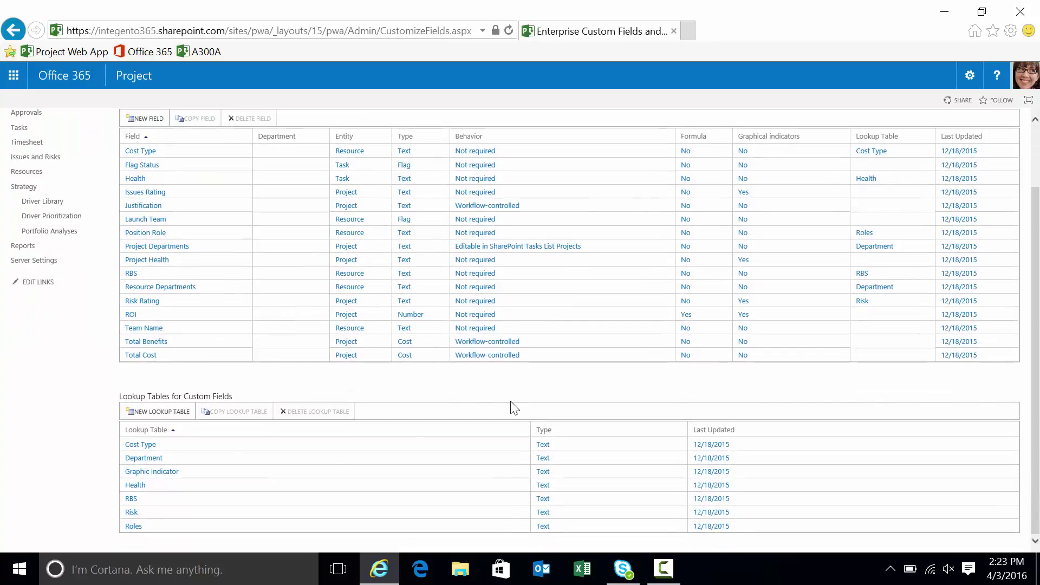
Step: Begin a new lookup table with the values Product A and Product B
left_click(146, 412)
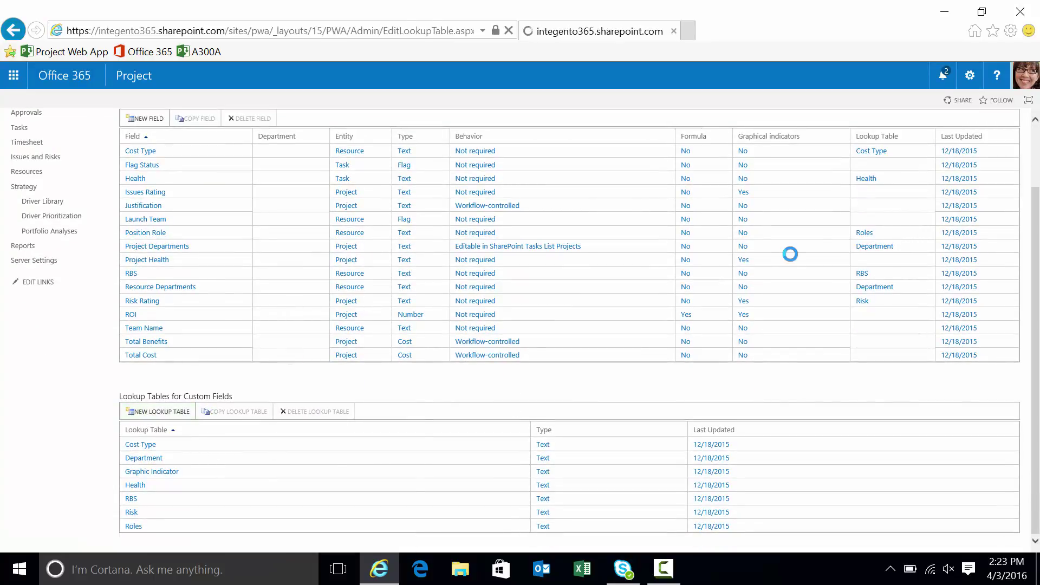
scroll(1009, 244, "down", 2)
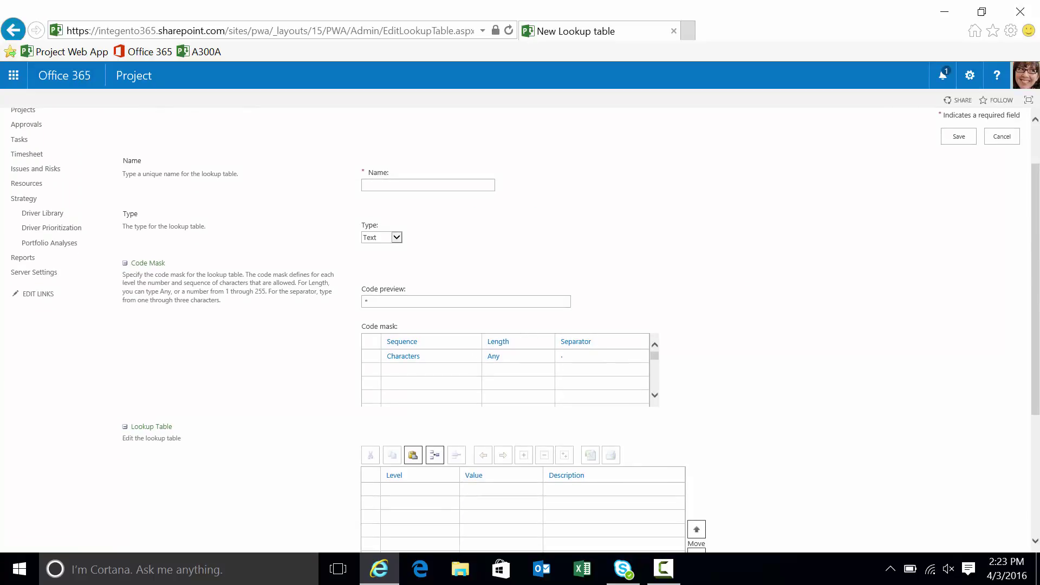
scroll(1038, 324, "down", 1)
left_click_drag(1037, 324, 971, 418)
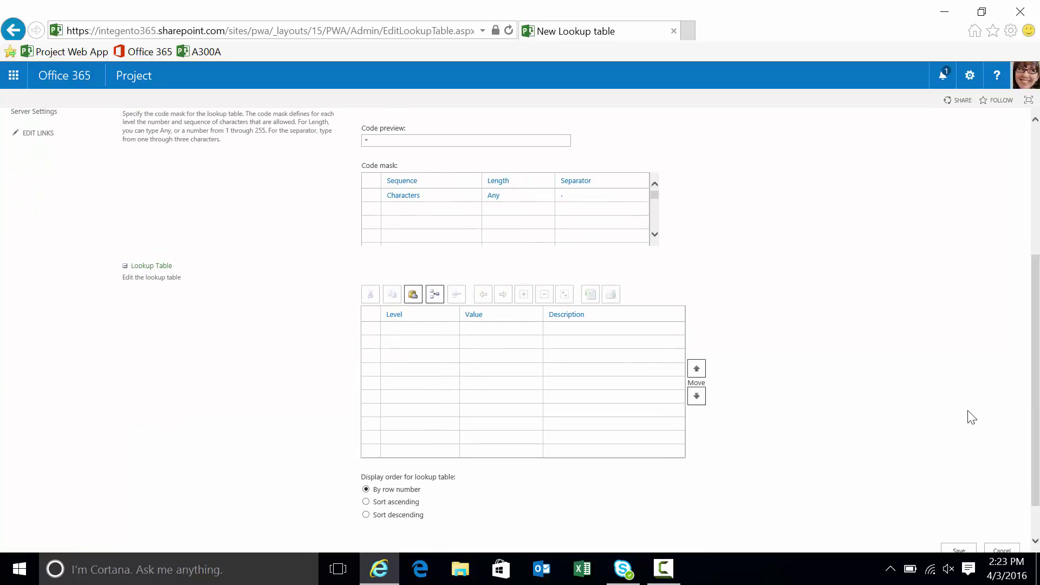
left_click(507, 327)
type("Pr")
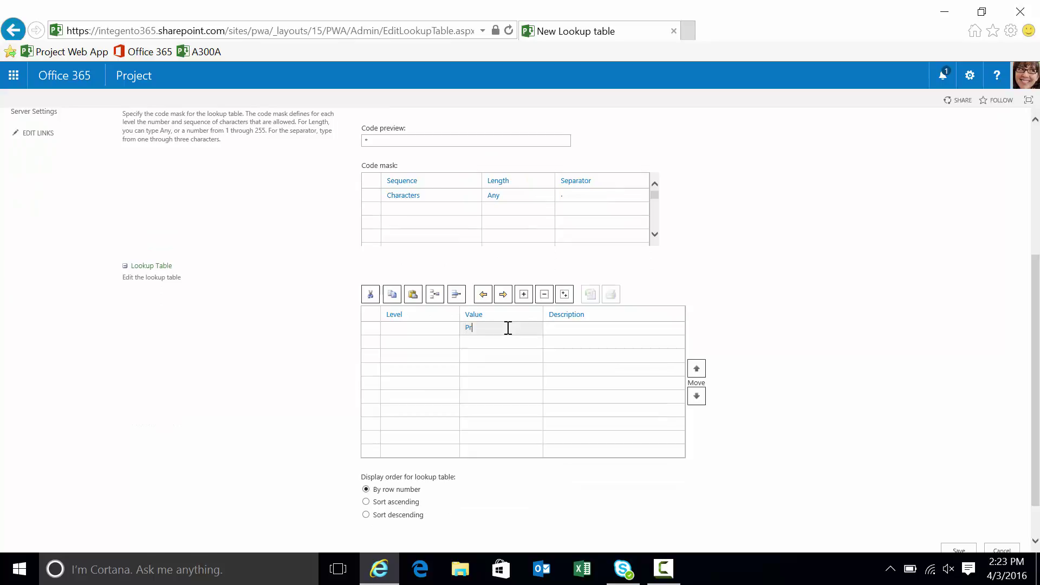
type("oduct 1")
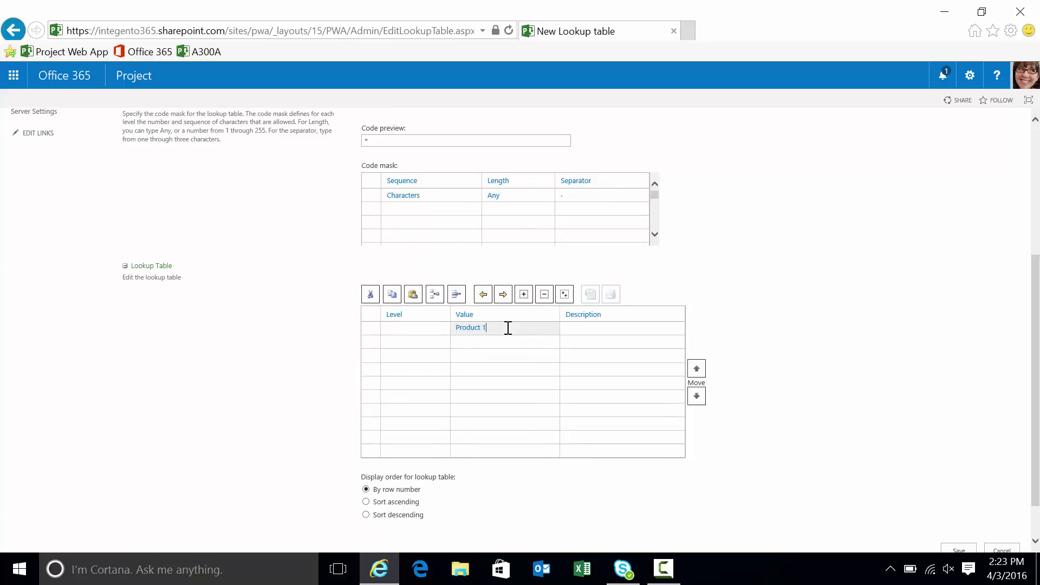
key("BackSpace")
type("A")
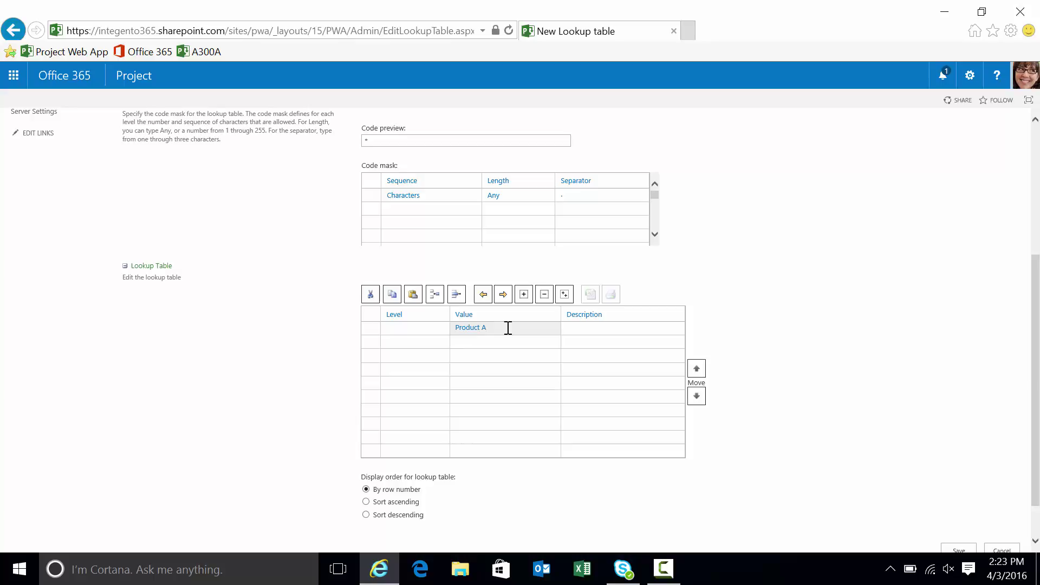
key("Return")
type("Product B")
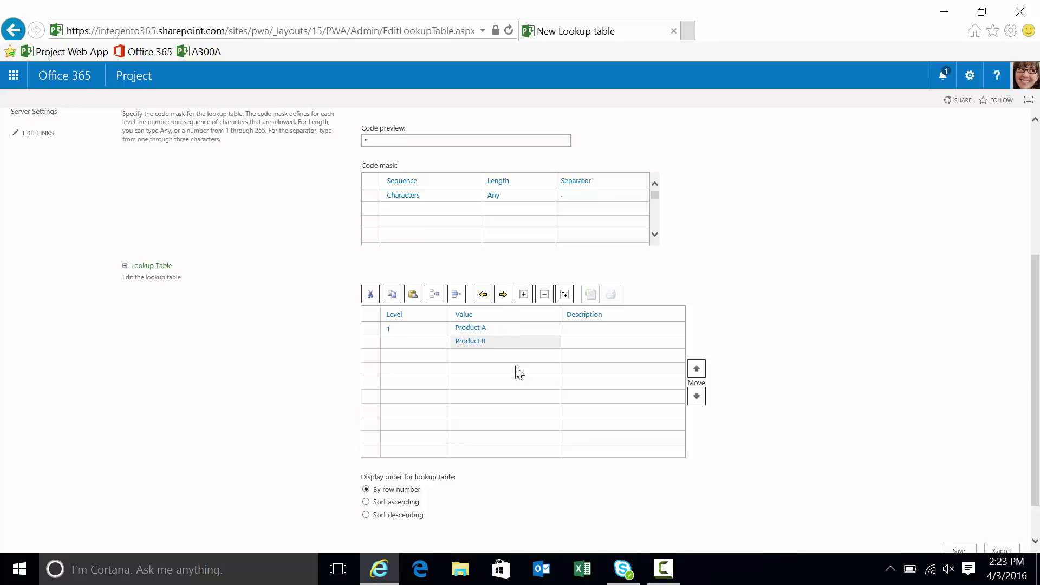
left_click(518, 385)
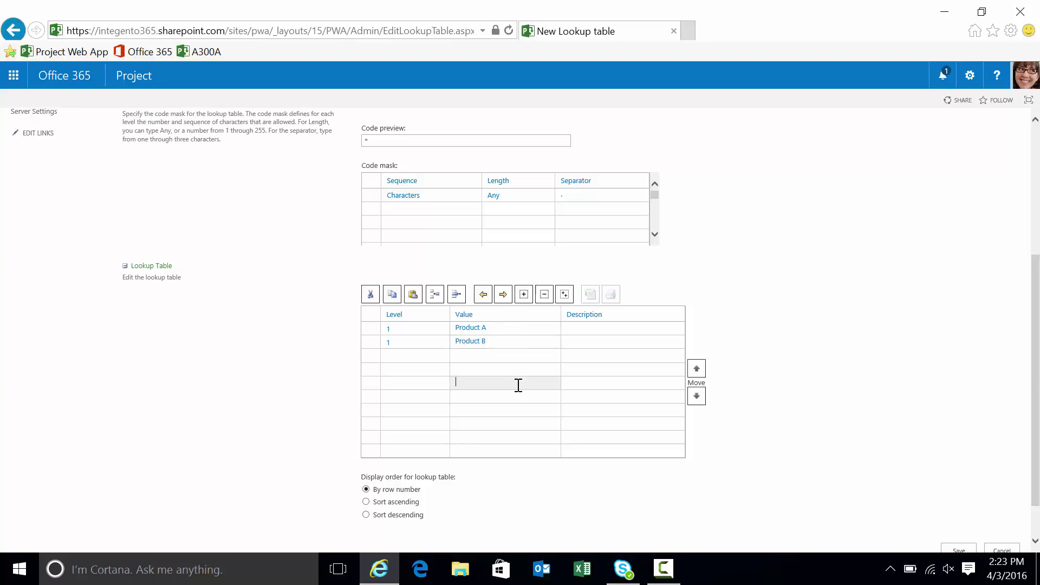
left_click(408, 332)
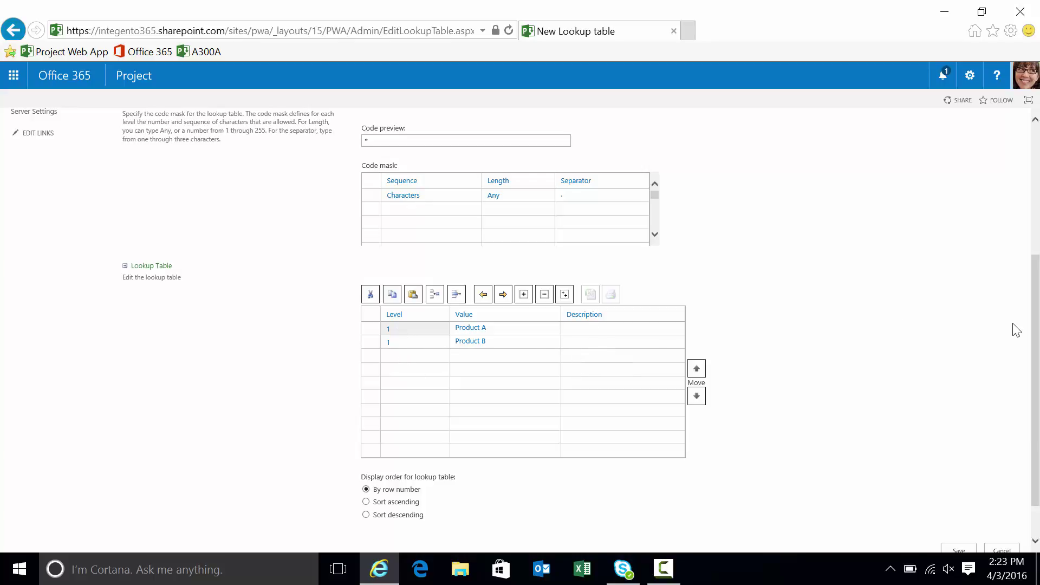
left_click_drag(1035, 343, 1036, 382)
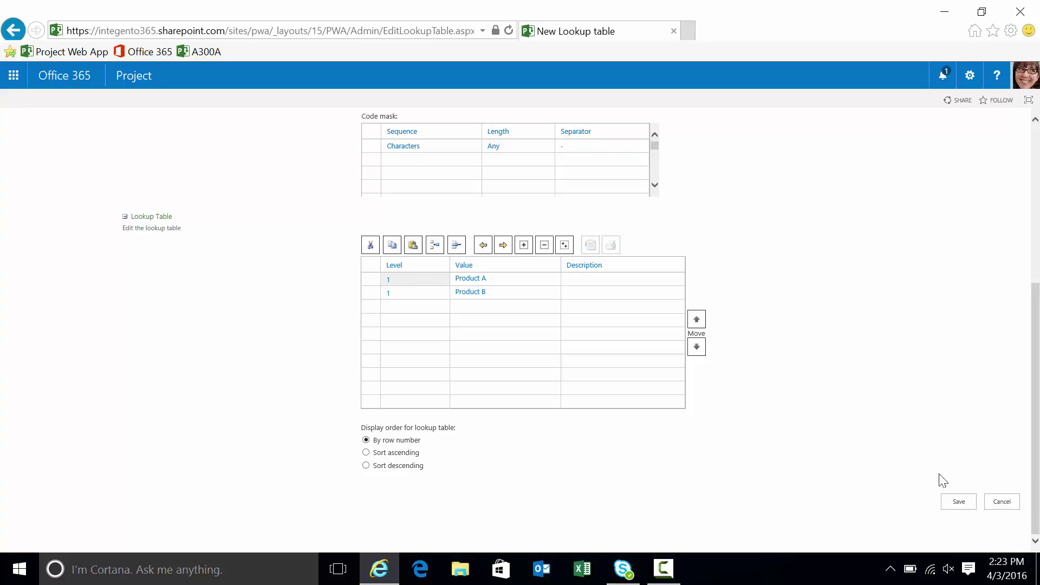
Step: Name the lookup table Product and save it
left_click(960, 501)
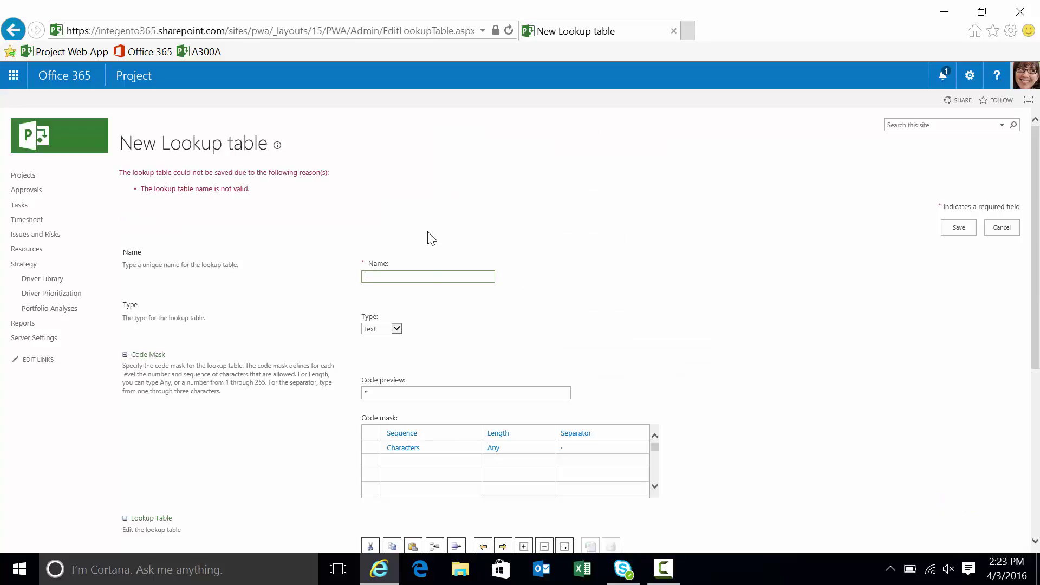
left_click(425, 275)
type("Product")
left_click(960, 229)
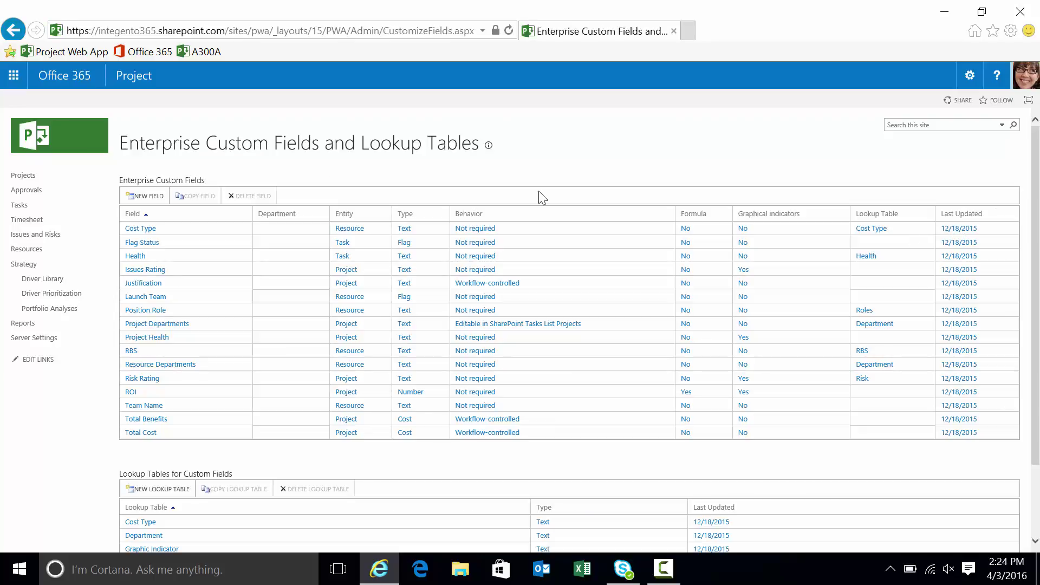
Step: Begin a new custom field named Product, entity Project, type Text, sourced from a lookup table
left_click(143, 201)
type("Pr")
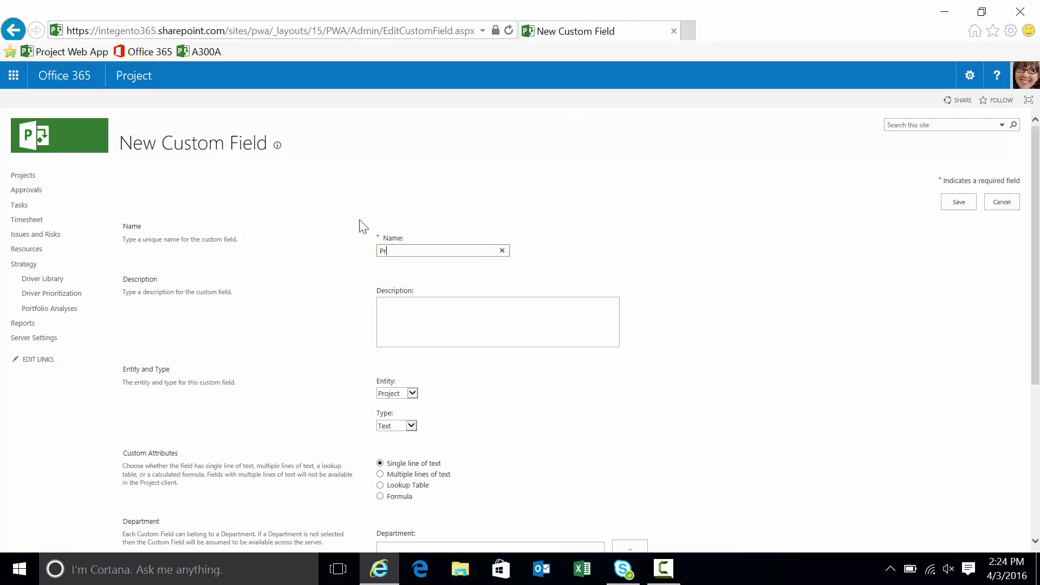
type("oduct")
left_click_drag(1039, 228, 1038, 358)
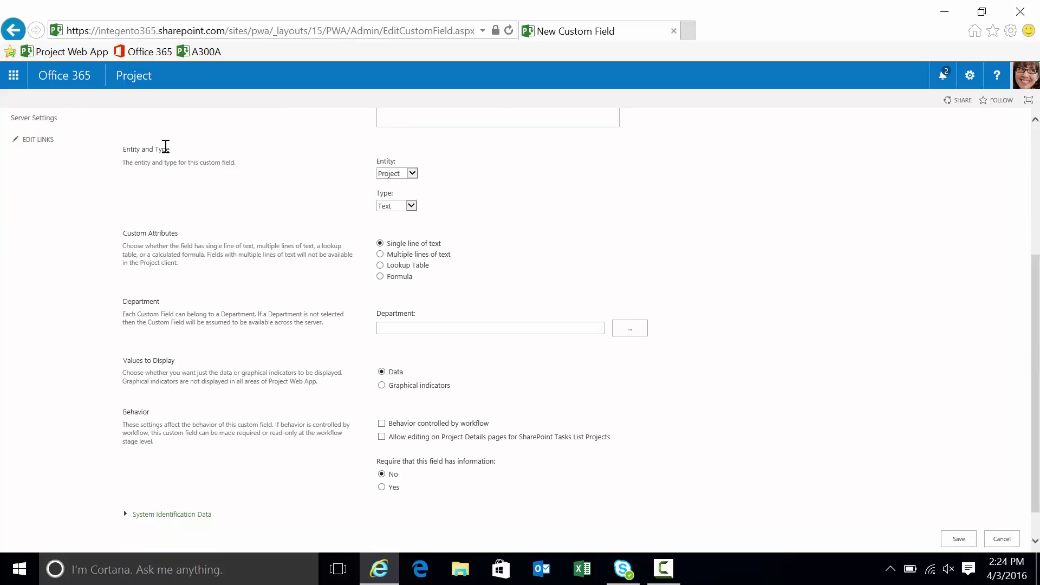
left_click_drag(123, 150, 173, 152)
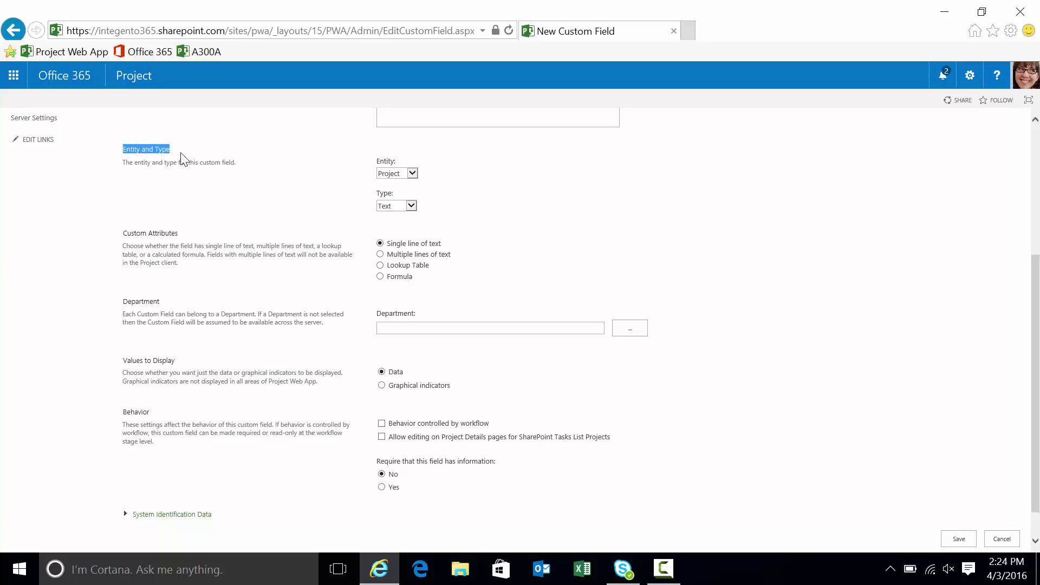
left_click(412, 174)
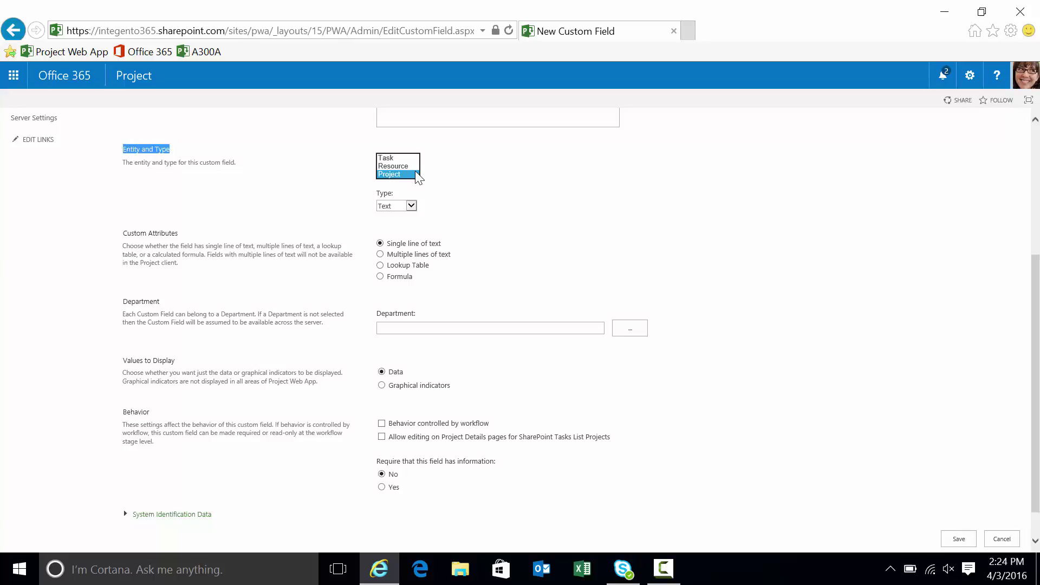
left_click(407, 174)
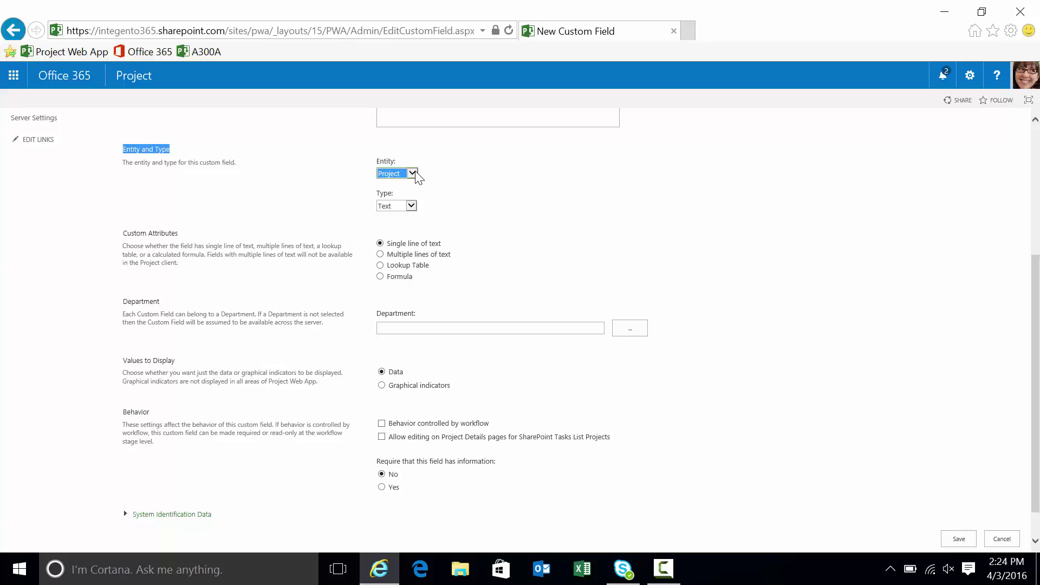
left_click(413, 204)
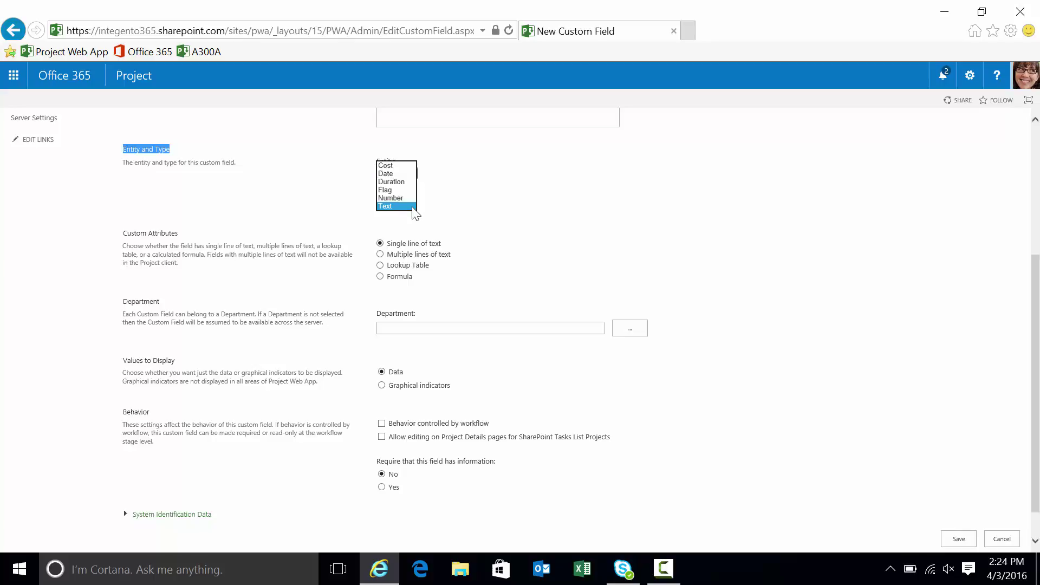
left_click(413, 203)
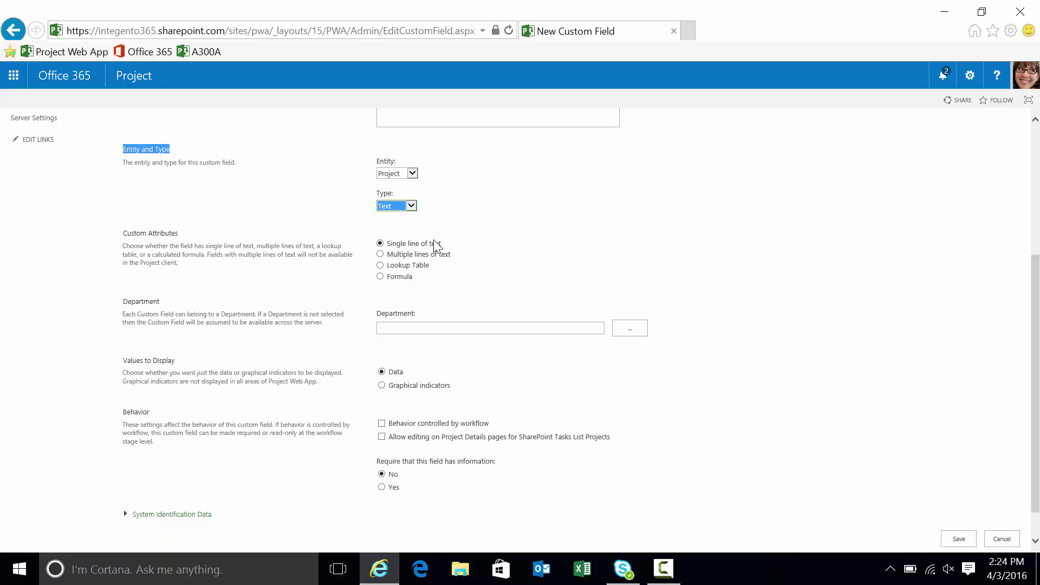
left_click(381, 267)
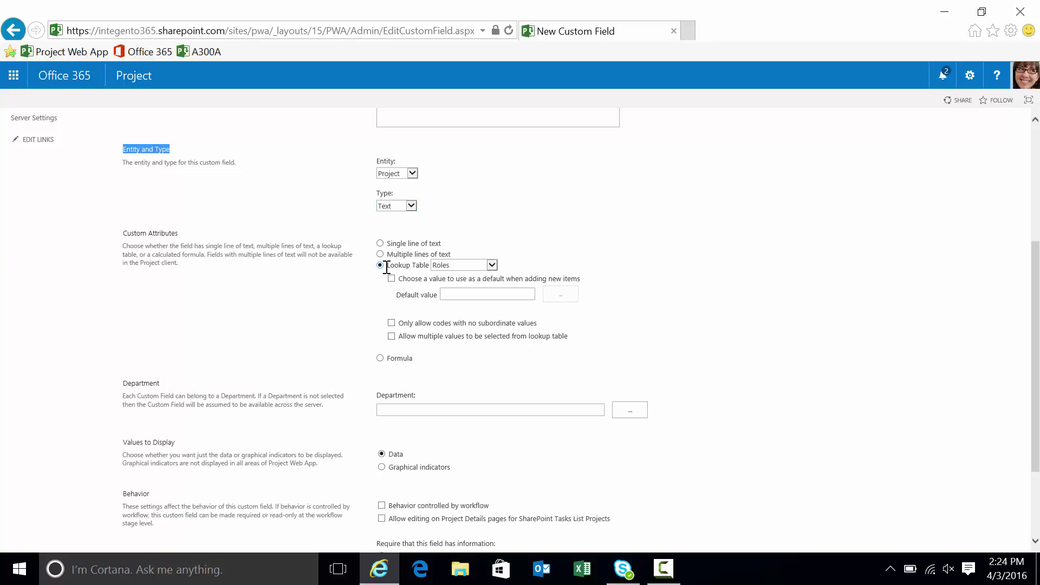
Step: Link the field to the Product lookup table and set its default value to Product A
left_click(491, 266)
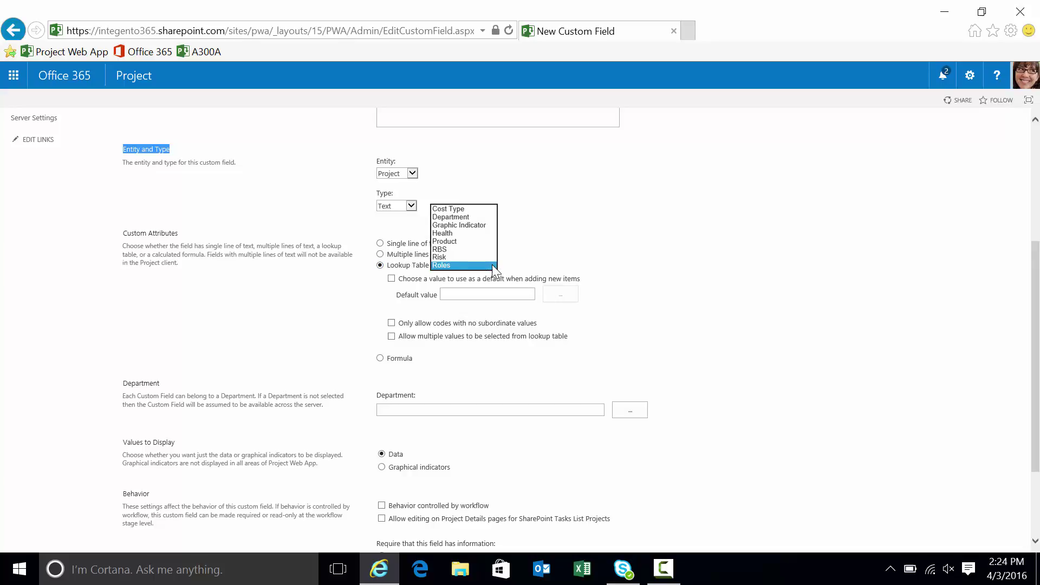
left_click(451, 240)
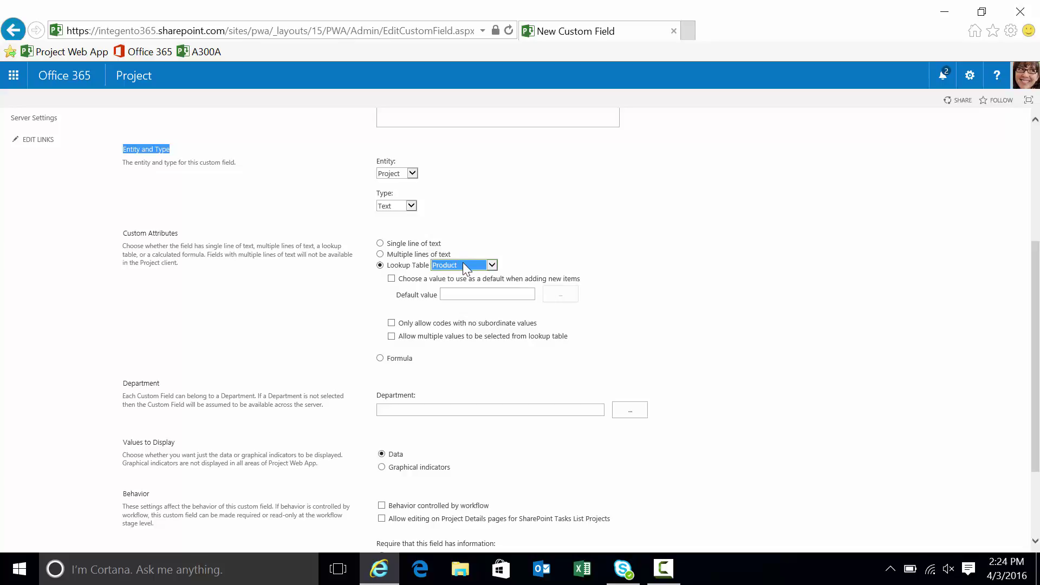
left_click_drag(1037, 259, 1026, 319)
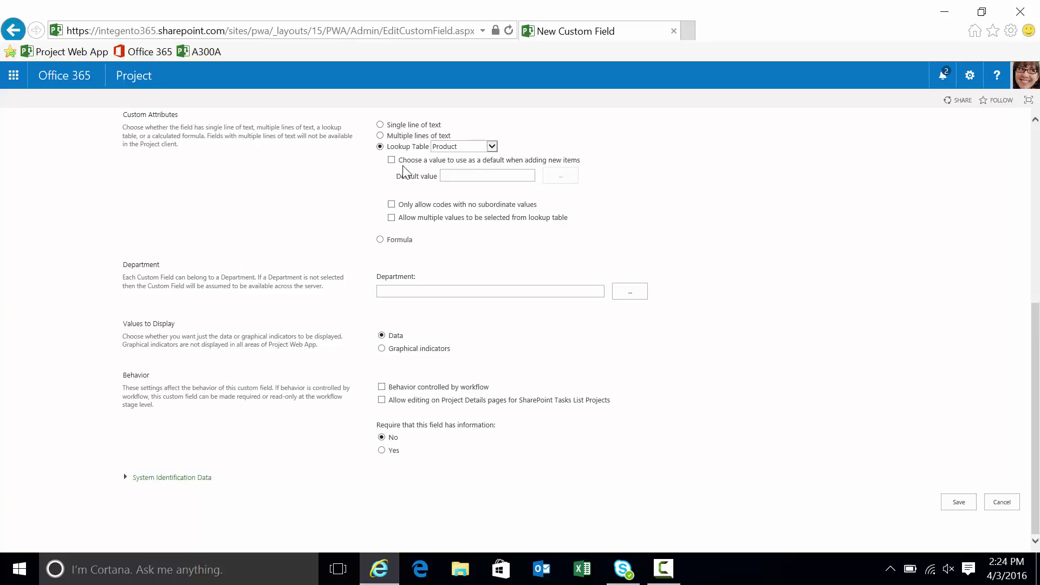
left_click(392, 160)
left_click(561, 176)
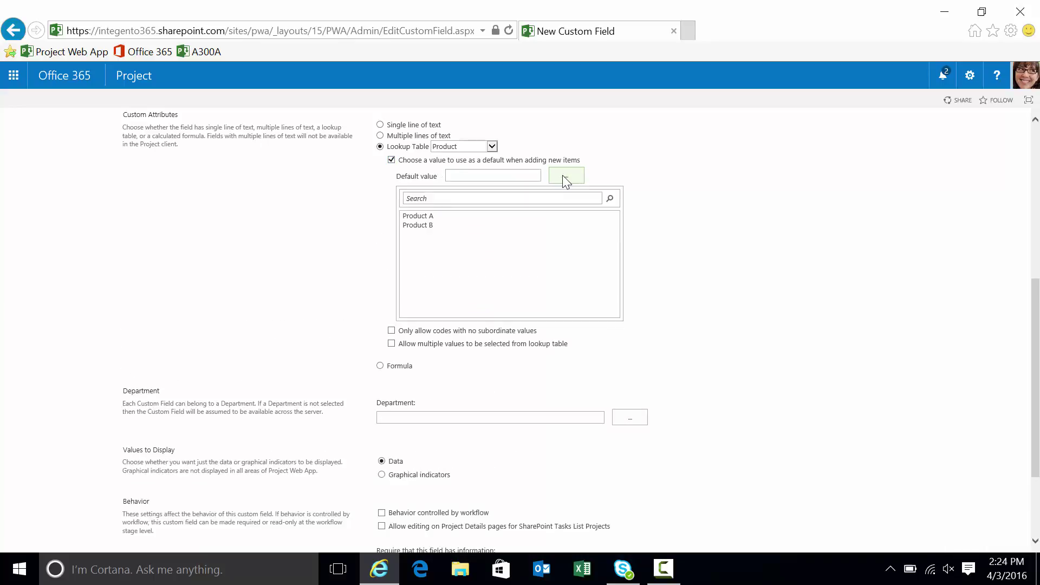
left_click(410, 216)
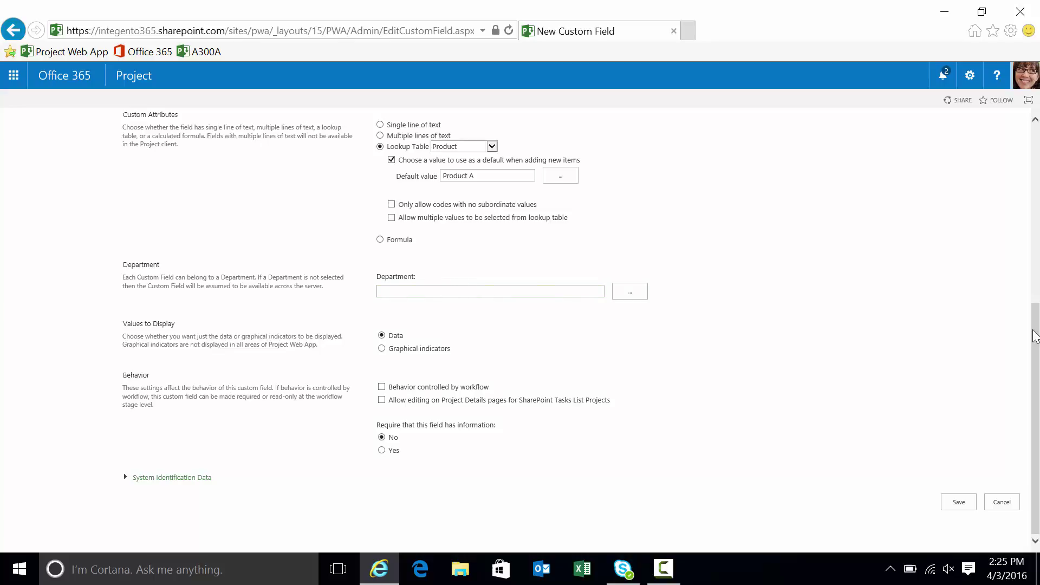
left_click_drag(1036, 337, 1033, 135)
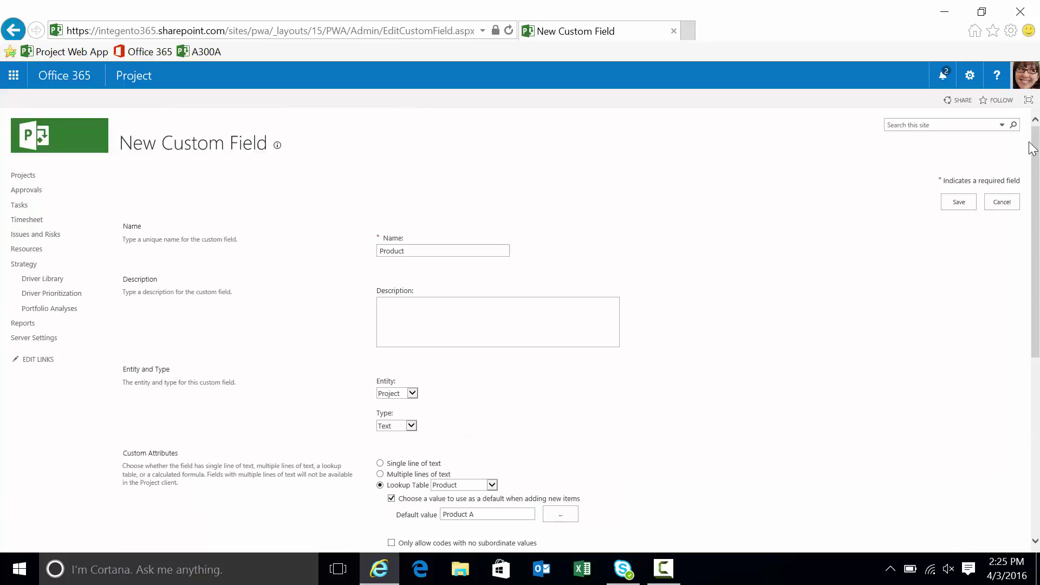
Step: Save the Product custom field and go to Manage Views via Server Settings
left_click(958, 202)
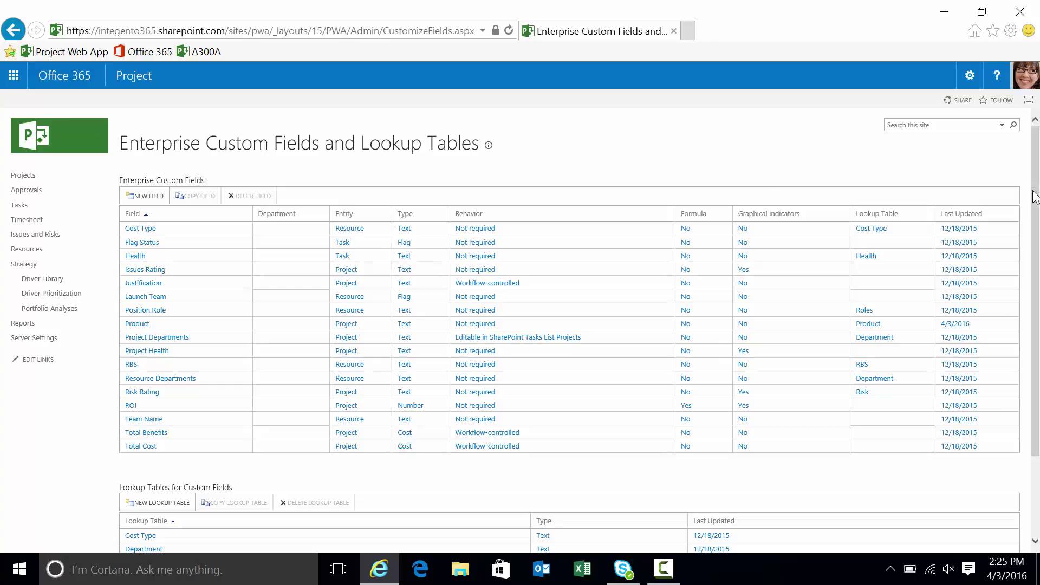
left_click(34, 338)
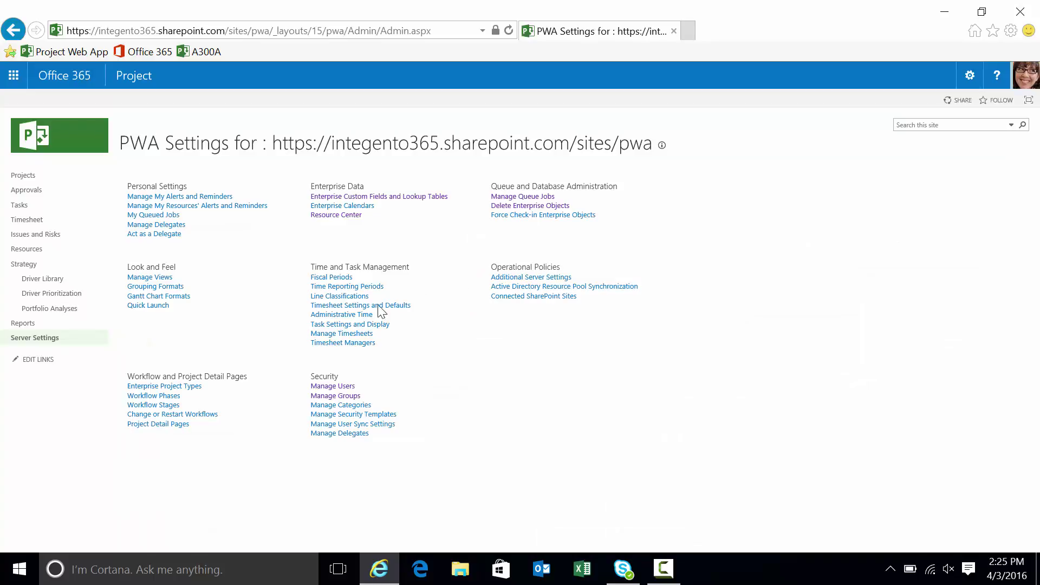
left_click(149, 279)
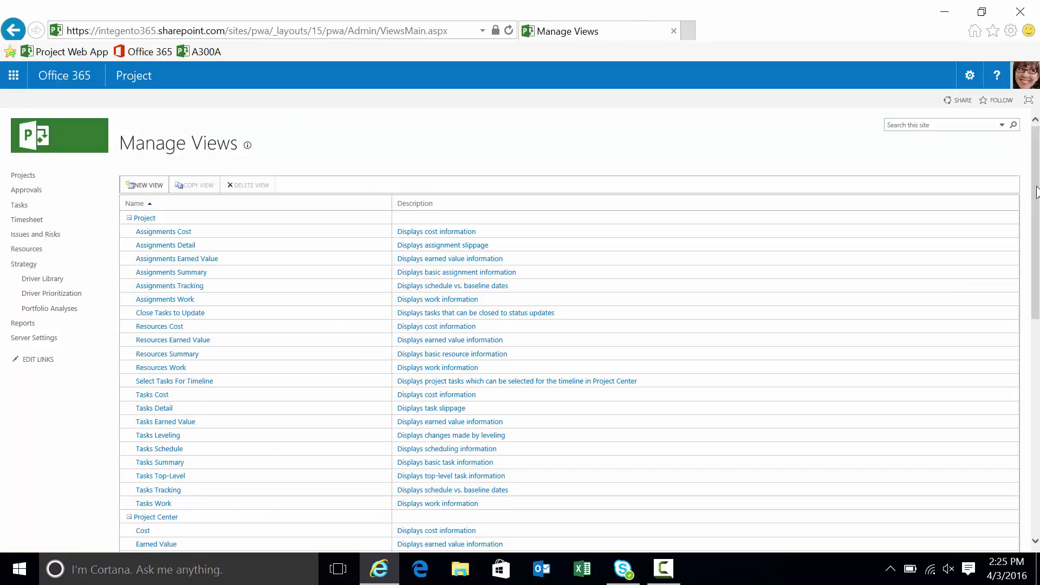
left_click_drag(1033, 204, 1035, 325)
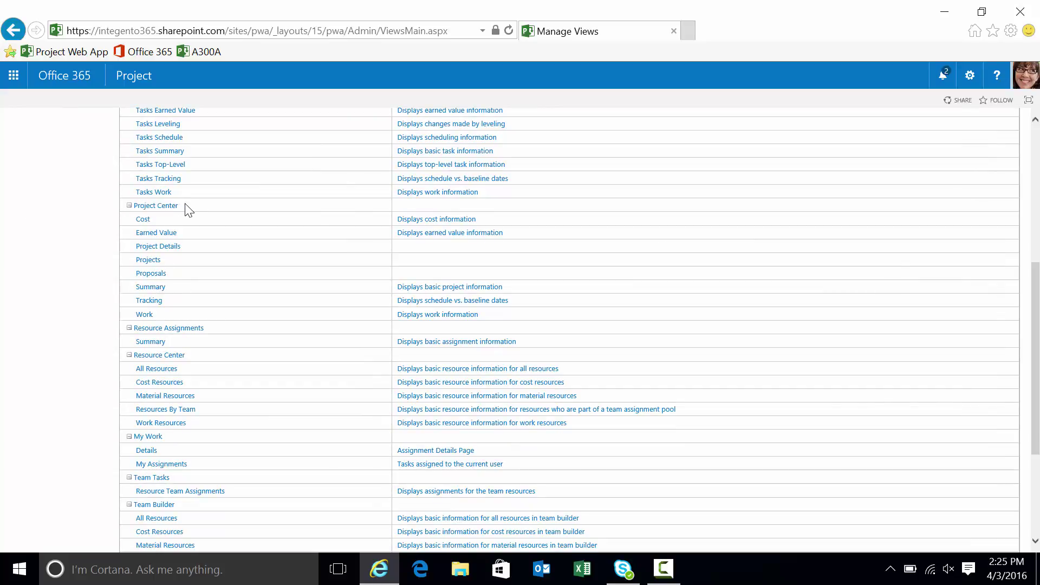
Step: Select the Project Center Summary view and start Copy View
left_click(186, 210)
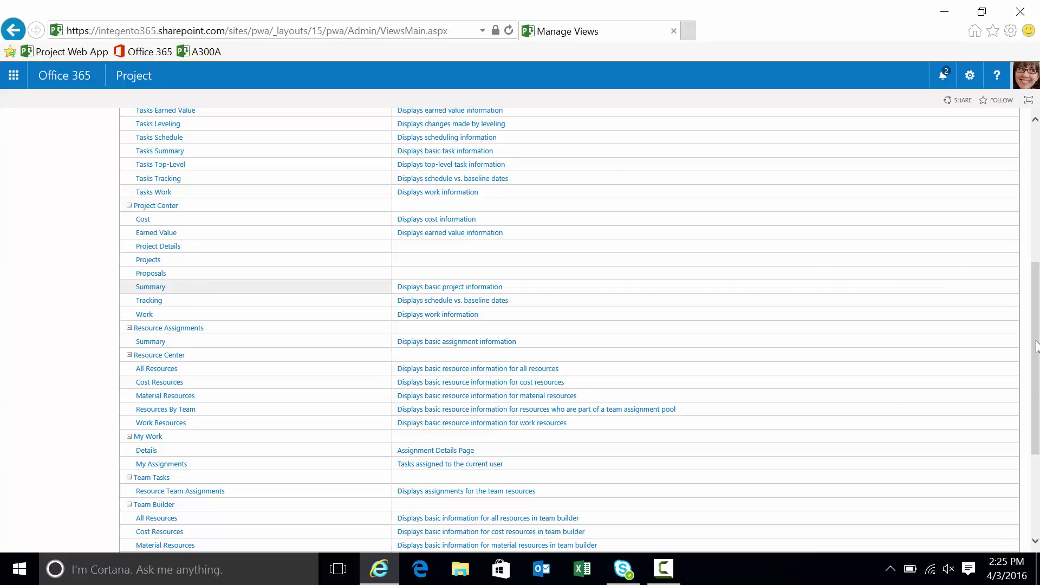
left_click_drag(1037, 348, 1036, 196)
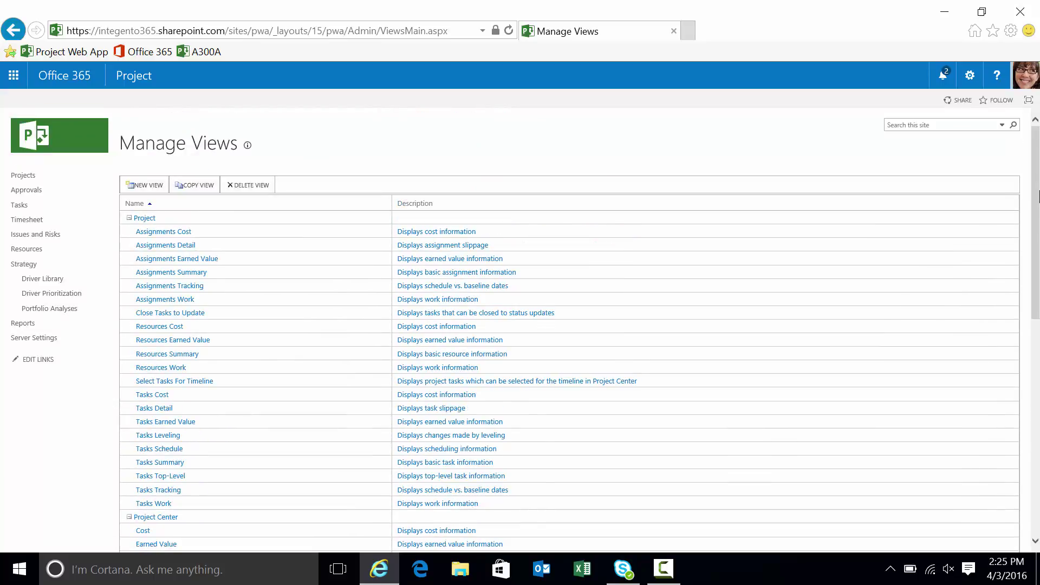
left_click(203, 187)
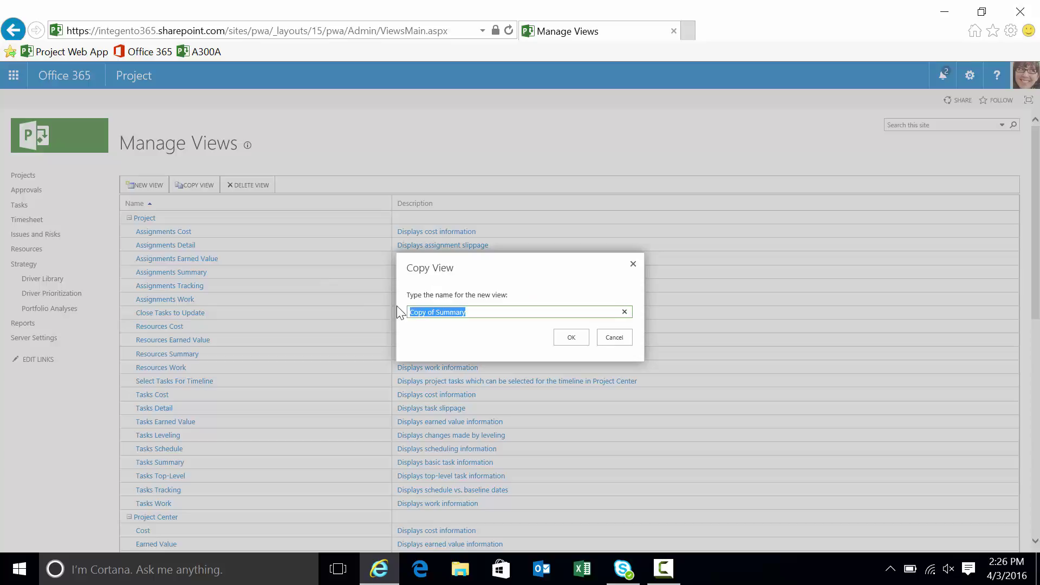
Step: Name the copied view Summary by Product, create it, and open it for editing
left_click(435, 312)
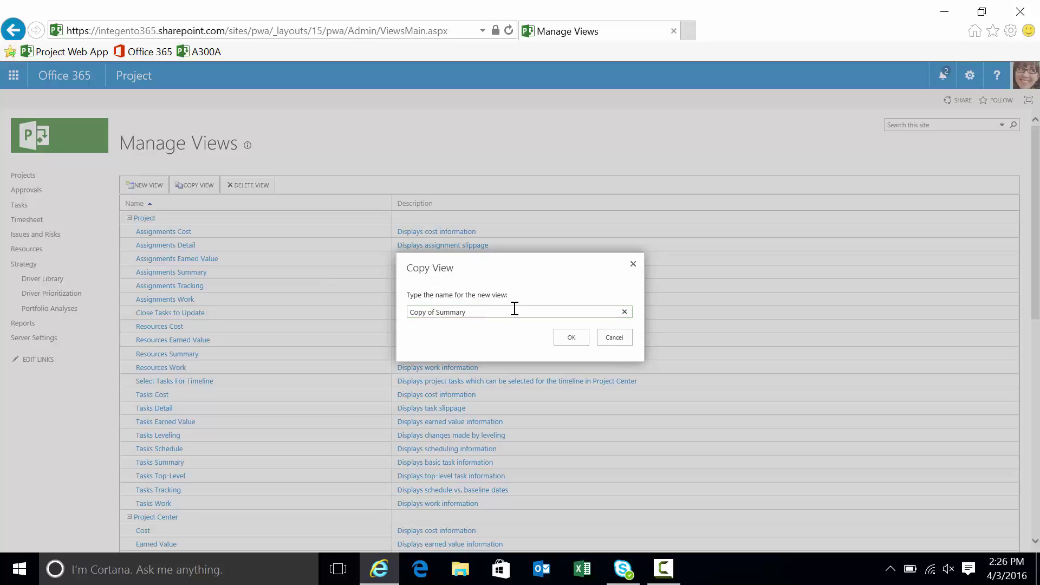
key("BackSpace")
key("BackSpace")
key("BackSpace")
key("BackSpace")
key("BackSpace")
left_click(565, 339)
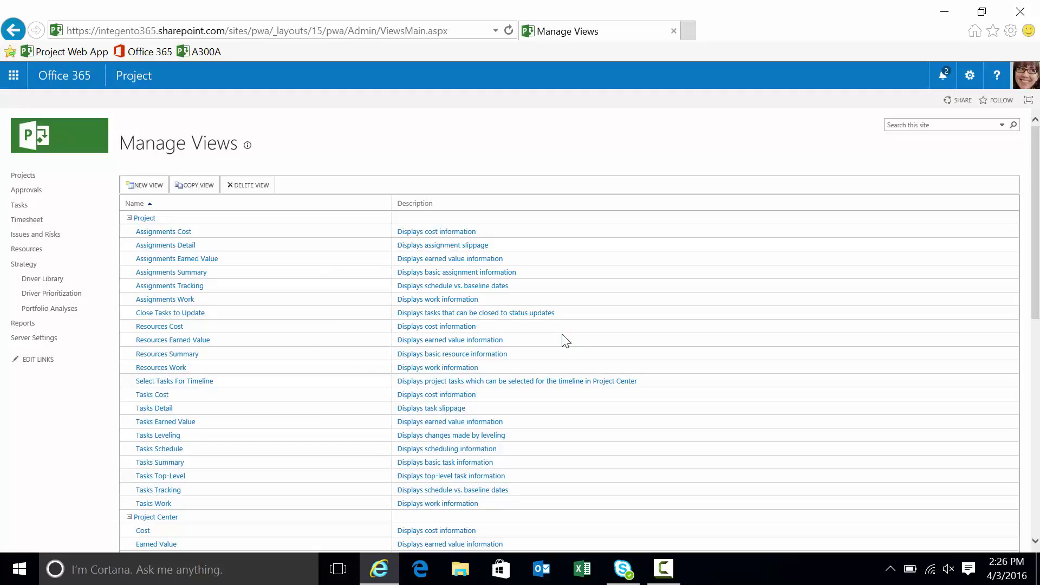
left_click(1035, 472)
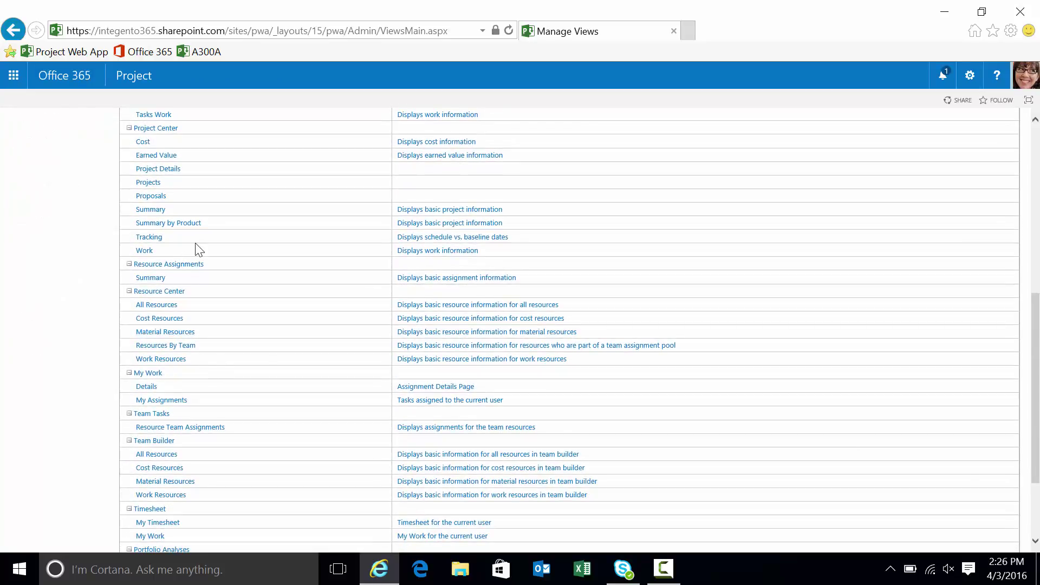
left_click(160, 230)
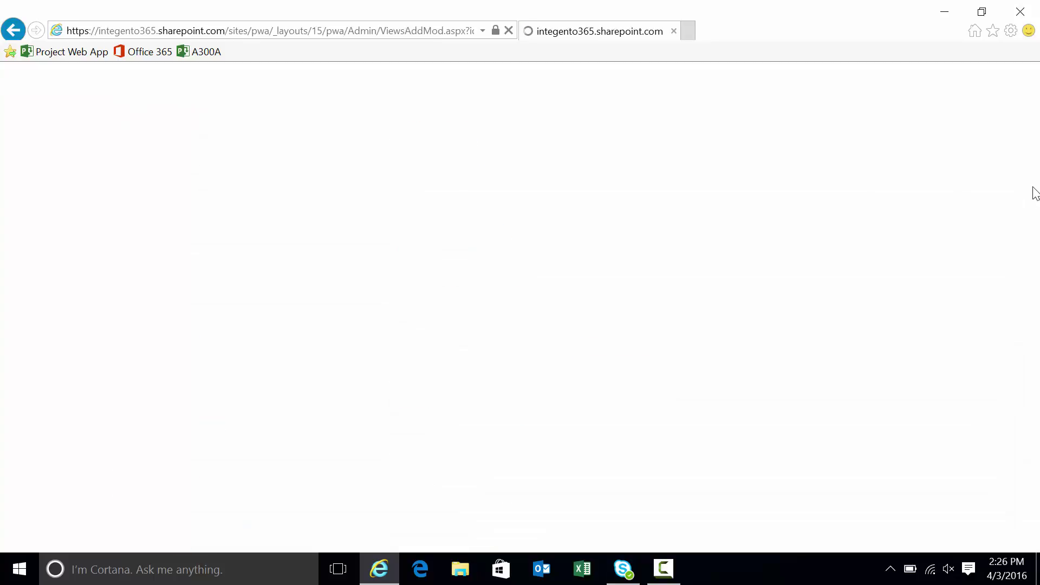
left_click_drag(1035, 192, 1035, 235)
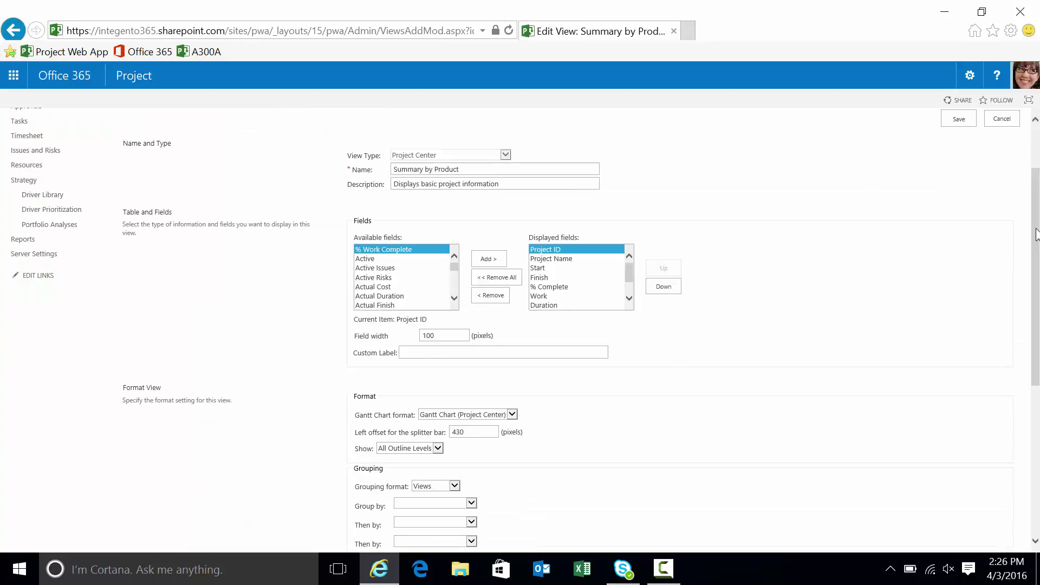
Step: Add the Product field to the view's displayed fields
left_click(370, 280)
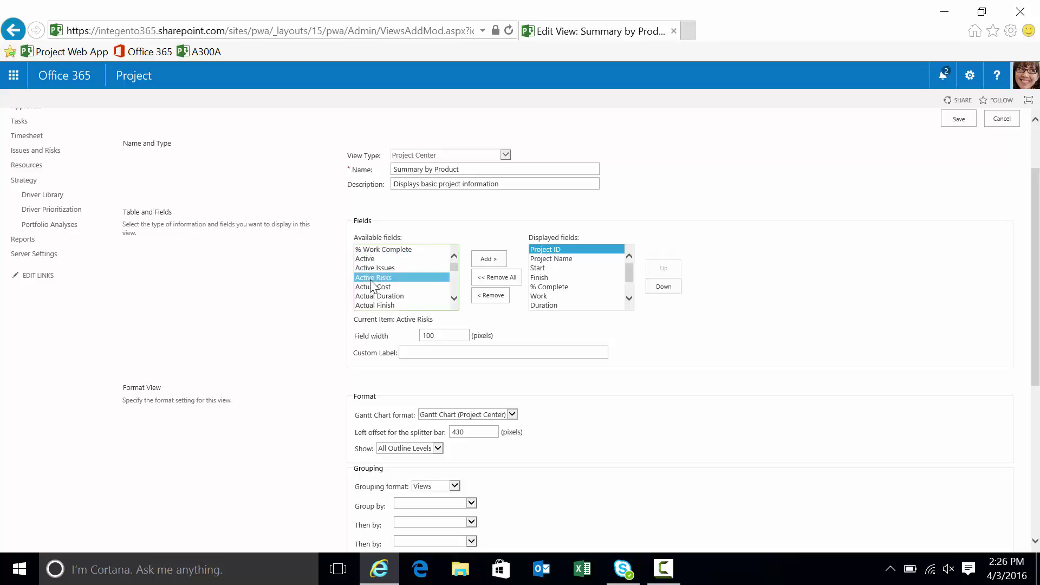
type("pro")
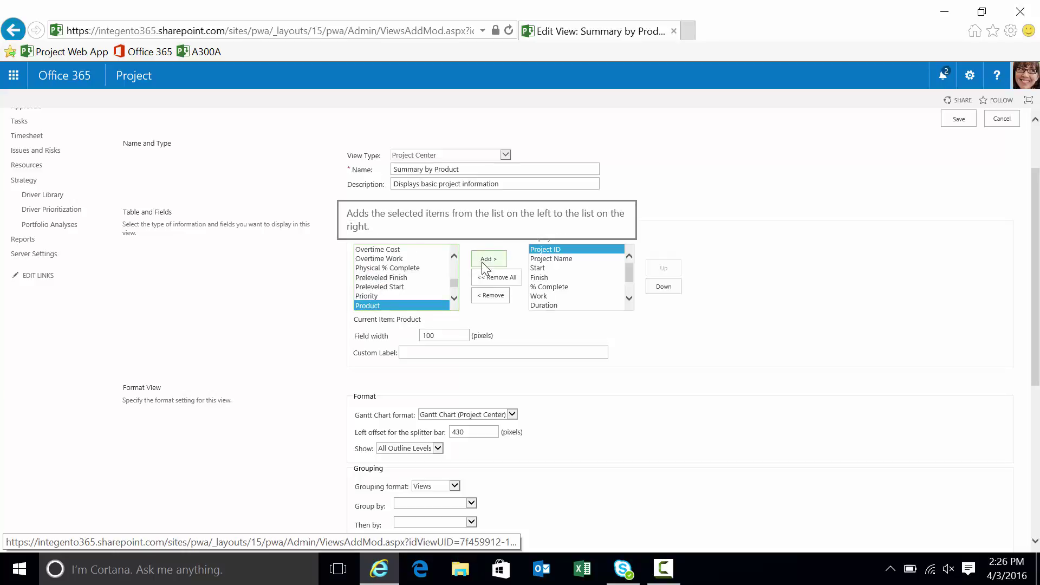
left_click(398, 305)
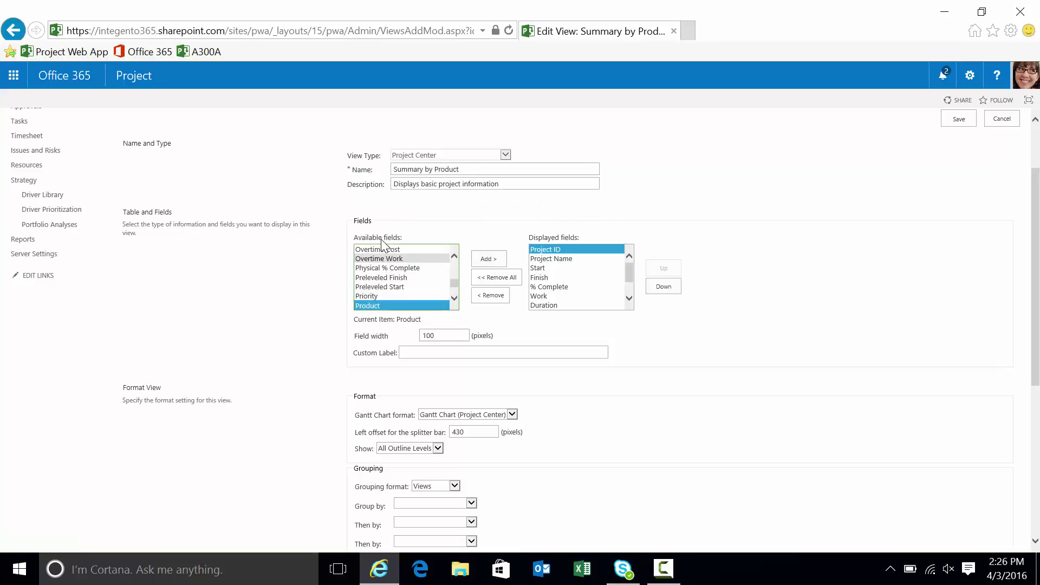
left_click(489, 260)
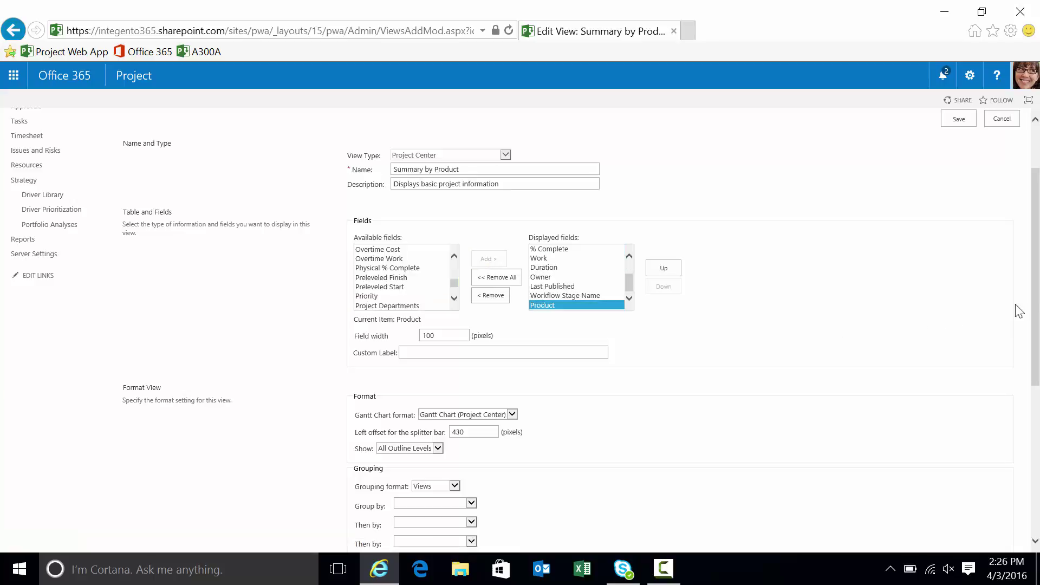
left_click_drag(1037, 291, 1037, 413)
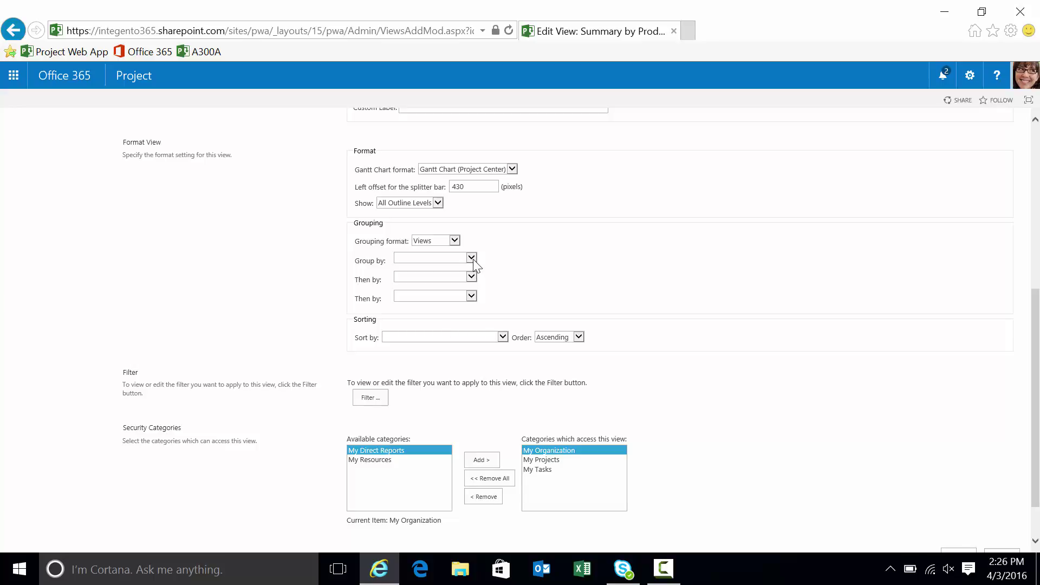
Step: Set Group by to Product and save the Summary by Product view
left_click_drag(357, 224, 387, 224)
left_click(472, 259)
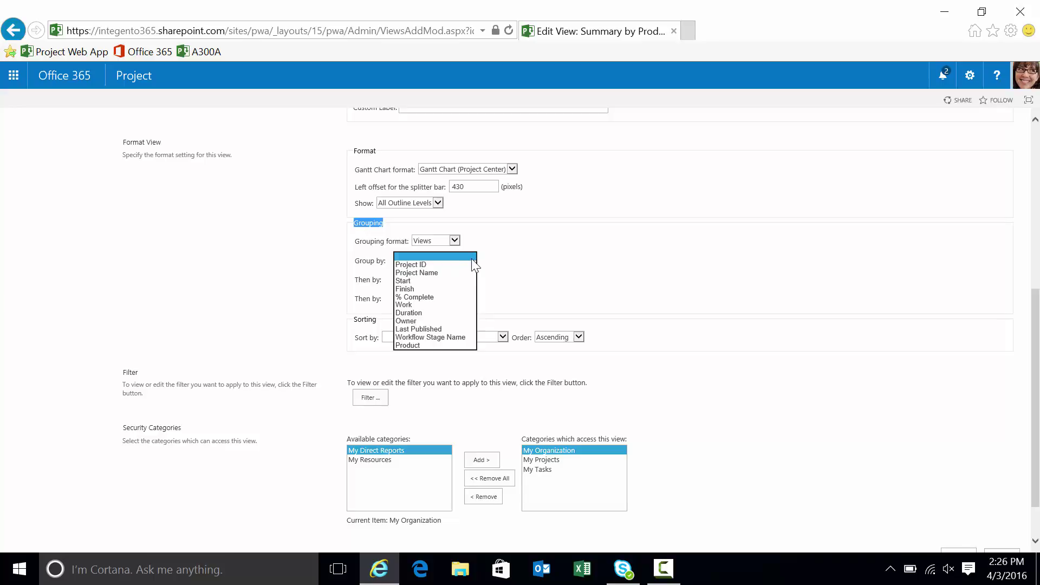
left_click(424, 339)
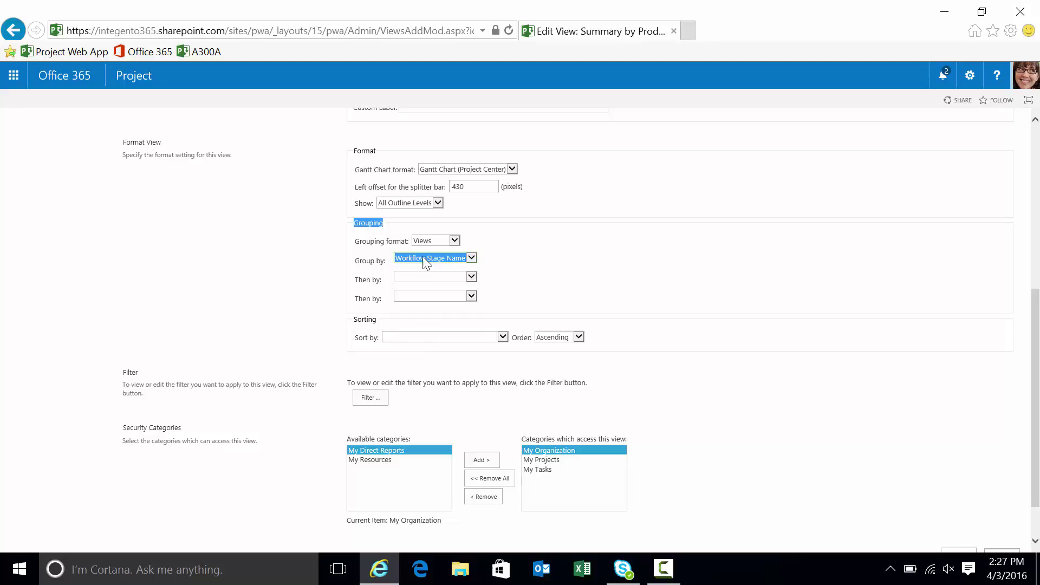
left_click(479, 259)
left_click(473, 260)
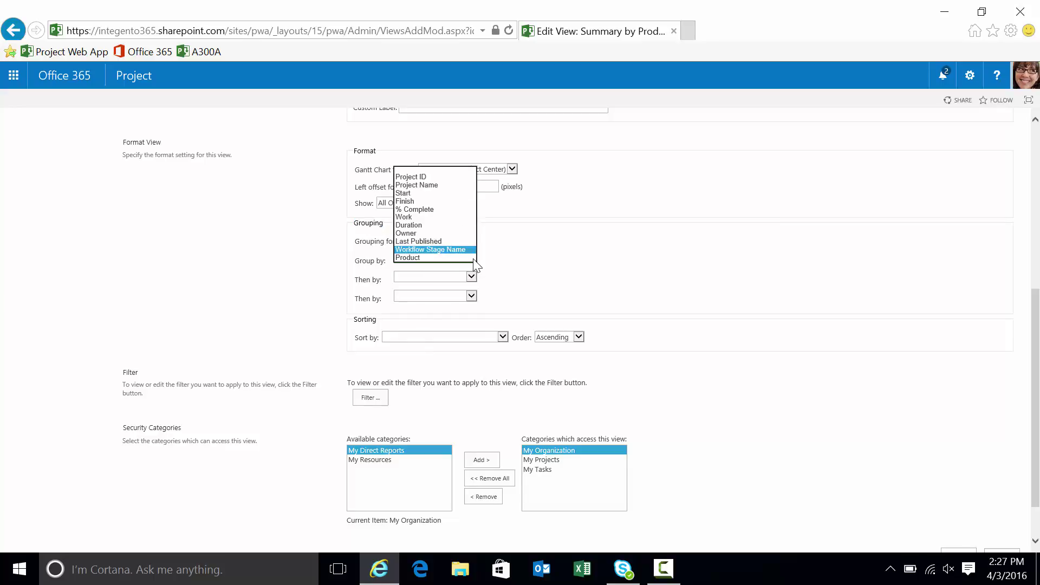
left_click(421, 255)
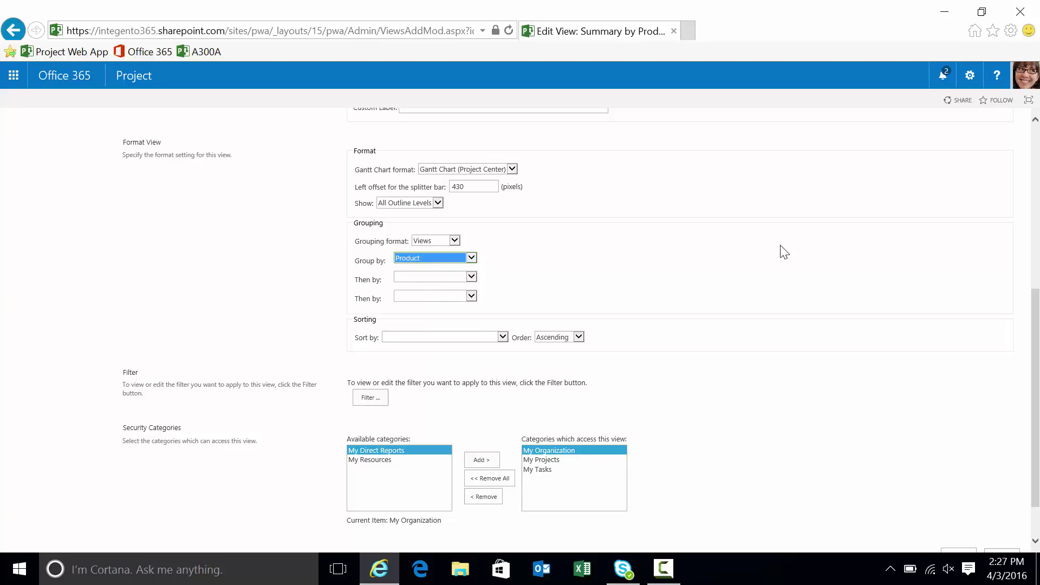
left_click_drag(1037, 359, 1037, 379)
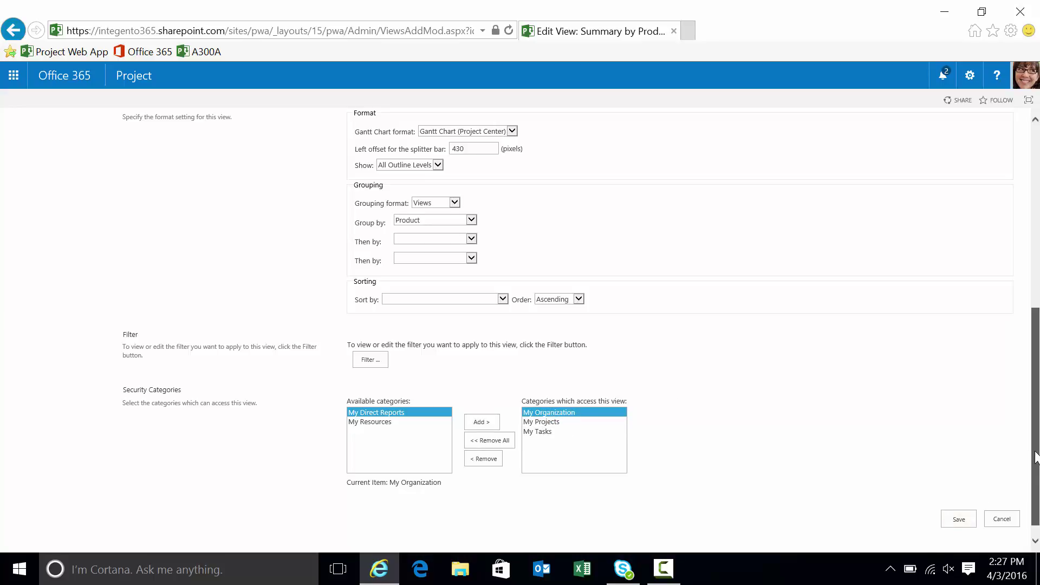
left_click_drag(1036, 458, 1033, 328)
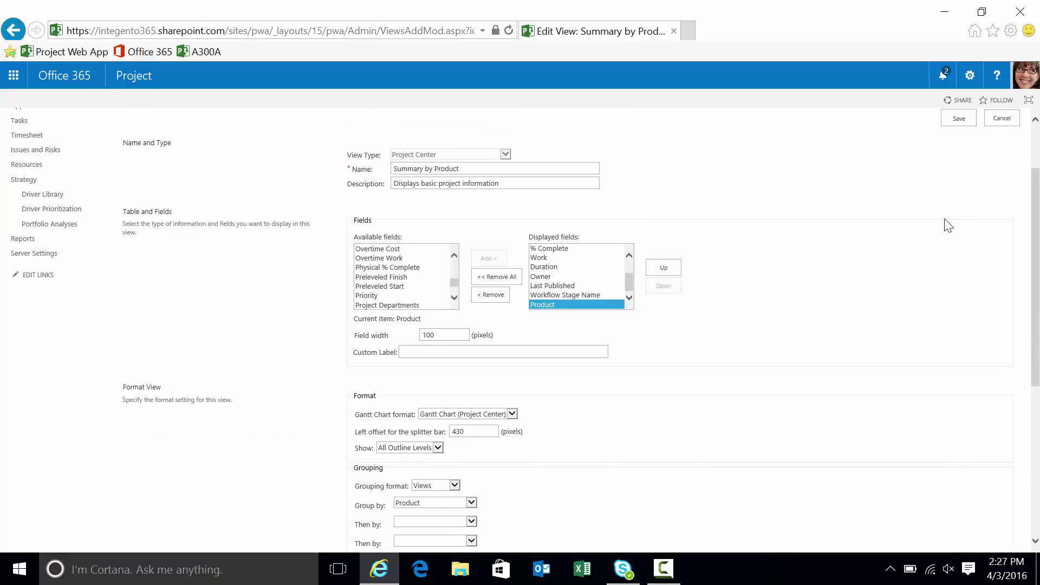
left_click(959, 119)
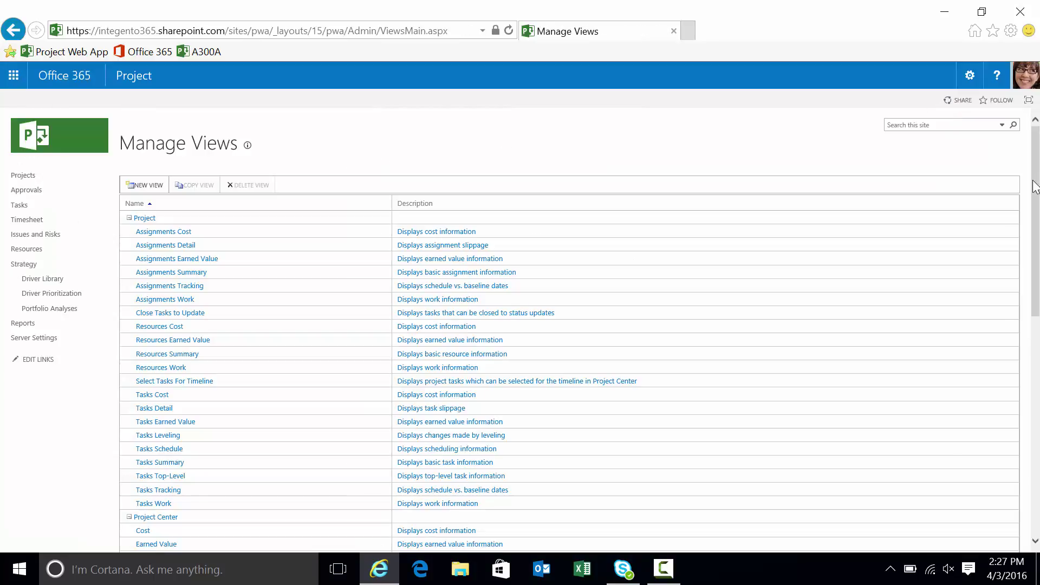
left_click_drag(1034, 187, 1036, 234)
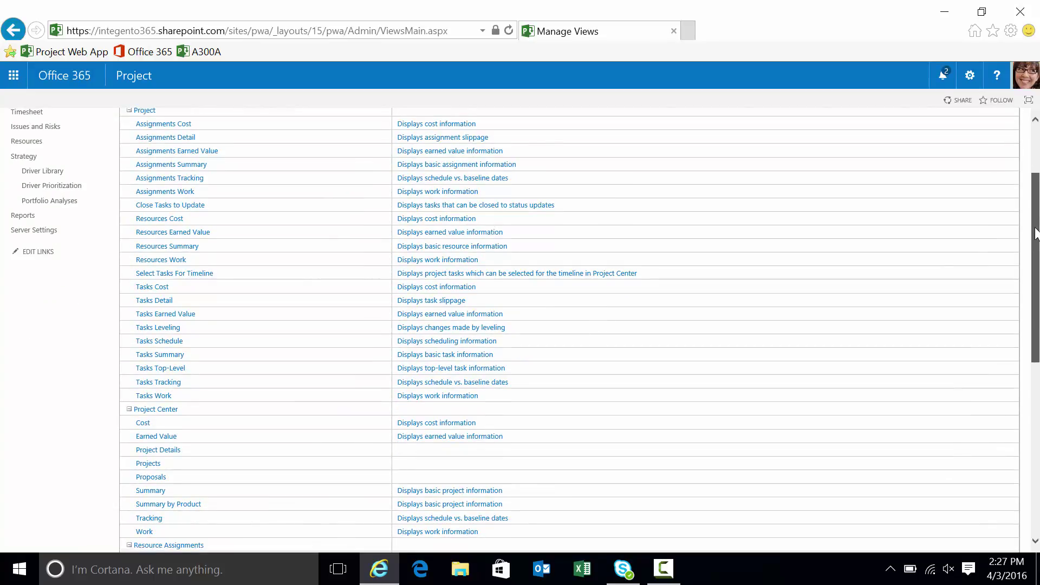
left_click_drag(1036, 234, 1035, 185)
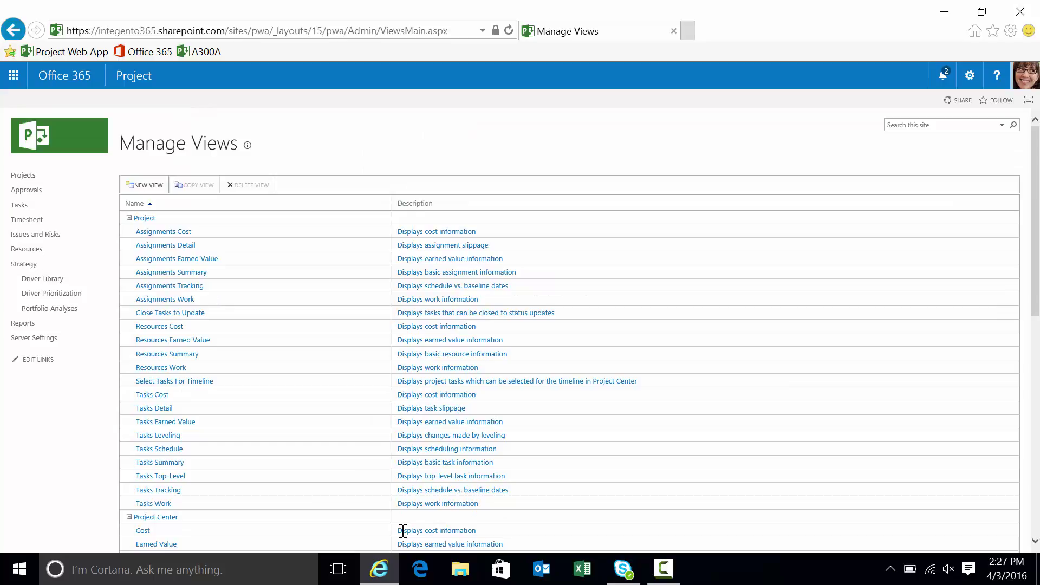
Step: Launch Project 2016 from Start search and log in with the Project Online profile
key("super")
type("ro")
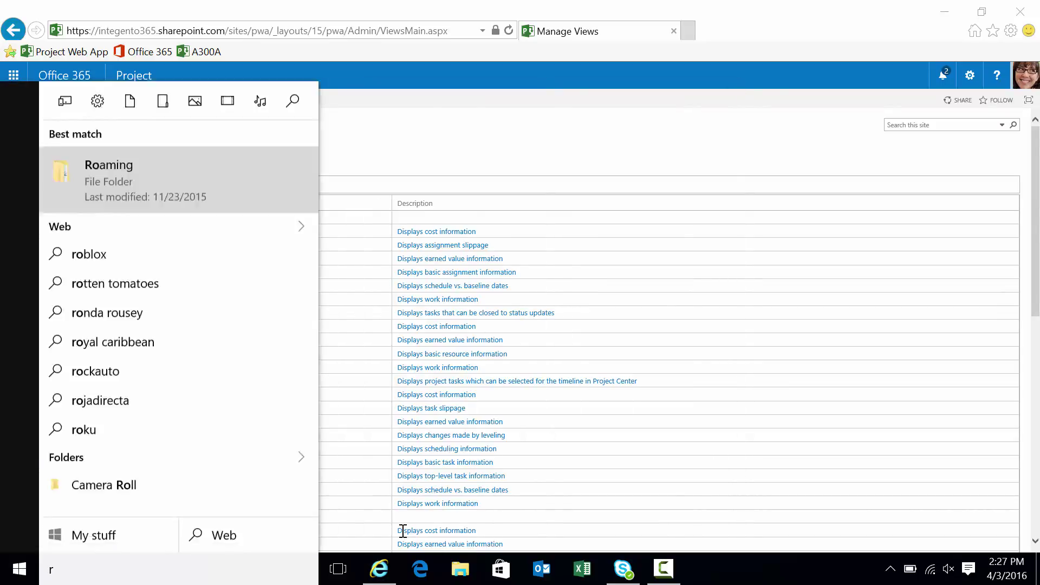
key("BackSpace")
key("BackSpace")
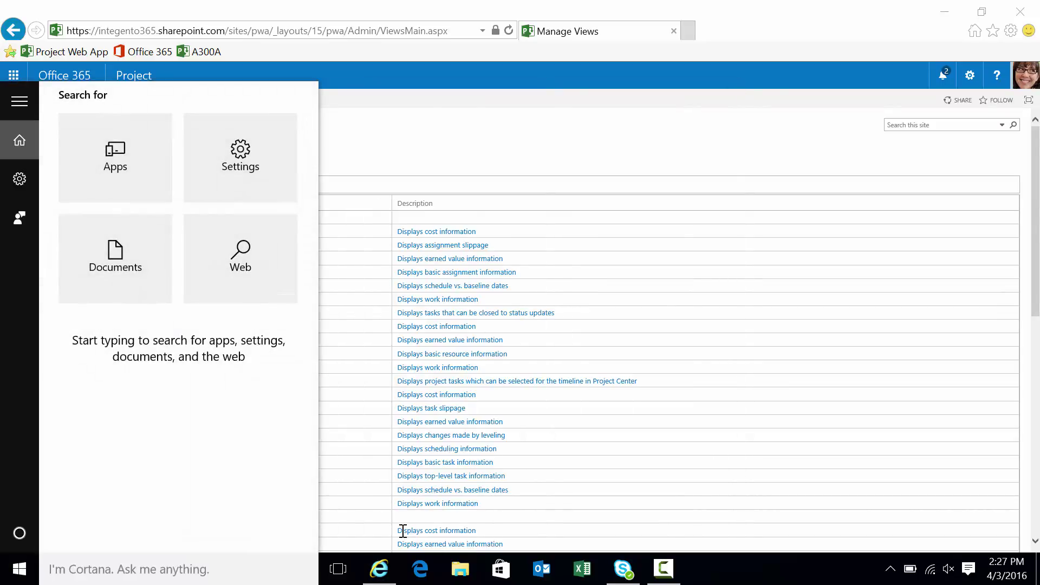
key("super")
key("super")
type("pr")
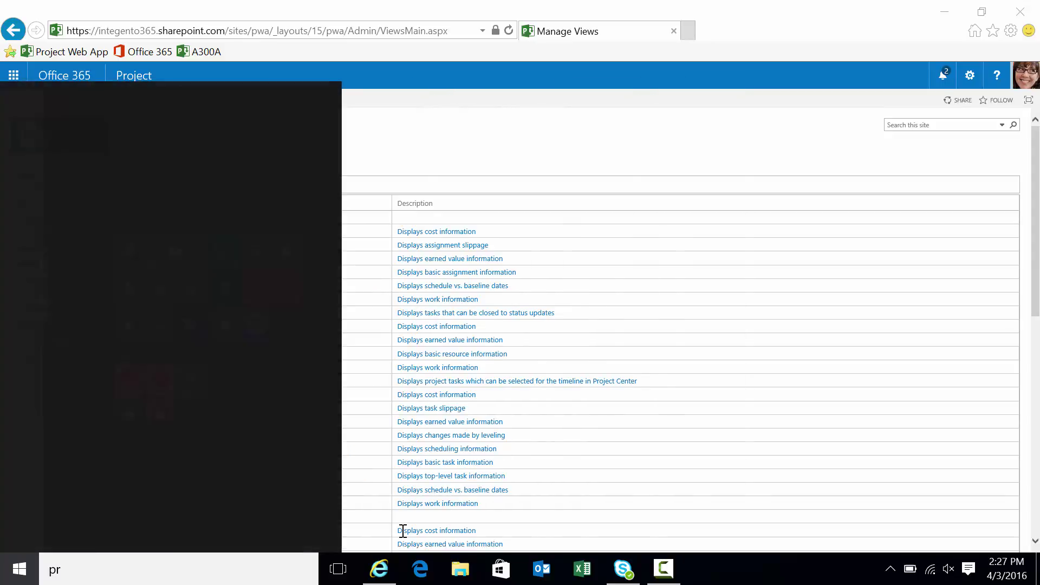
type("oj")
key("Return")
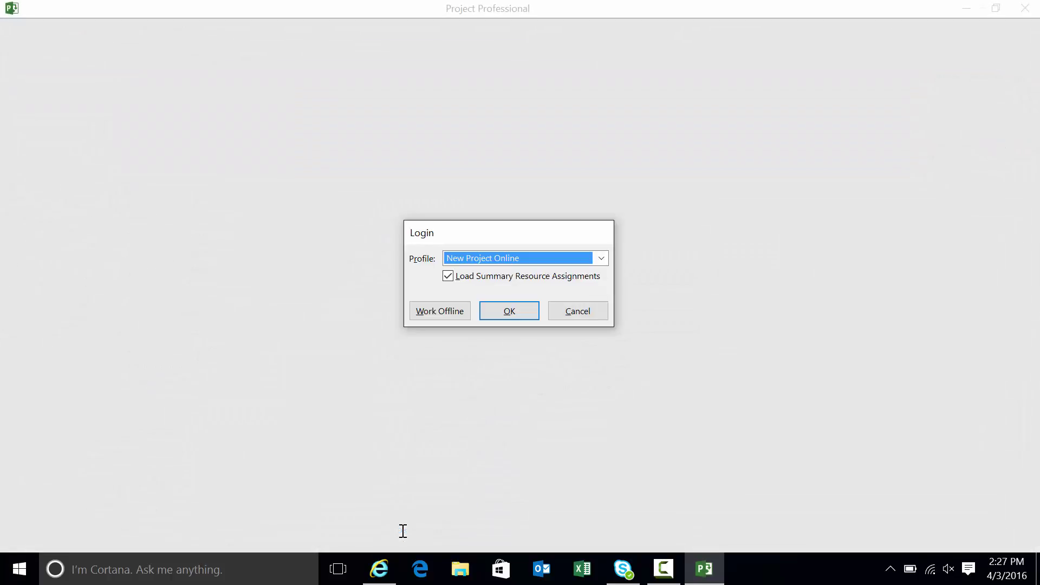
key("Return")
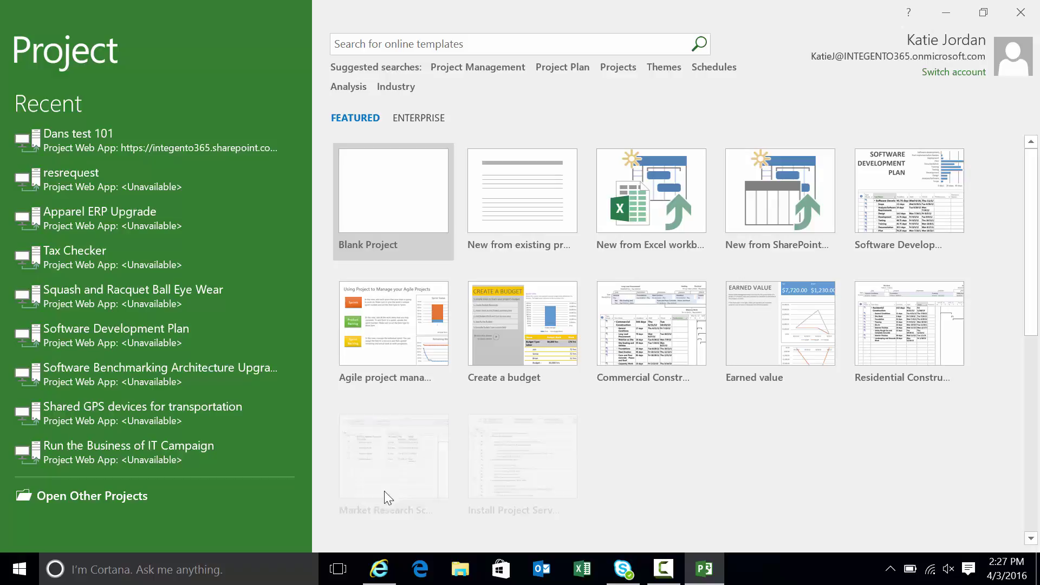
Step: Open Dans test 101 from Recent and check it out for editing
left_click(73, 153)
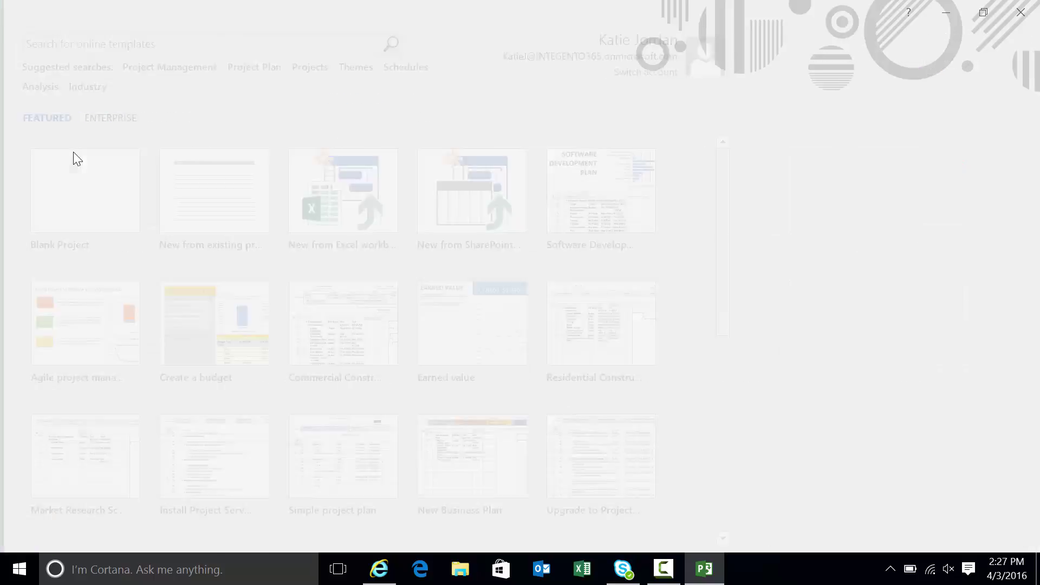
left_click(305, 133)
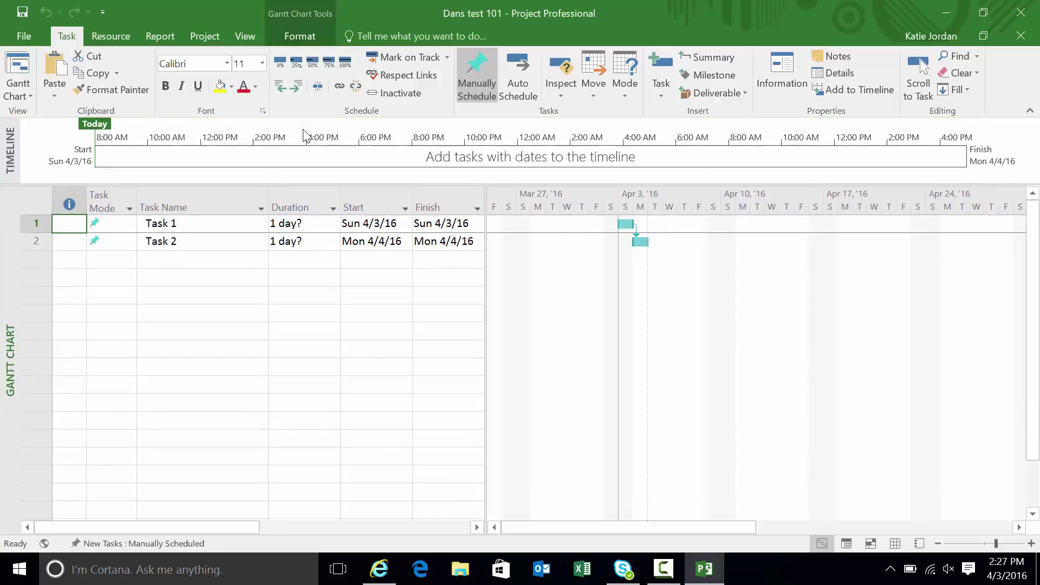
Step: In Project Information, set the Product custom field to Product A and confirm
left_click(160, 37)
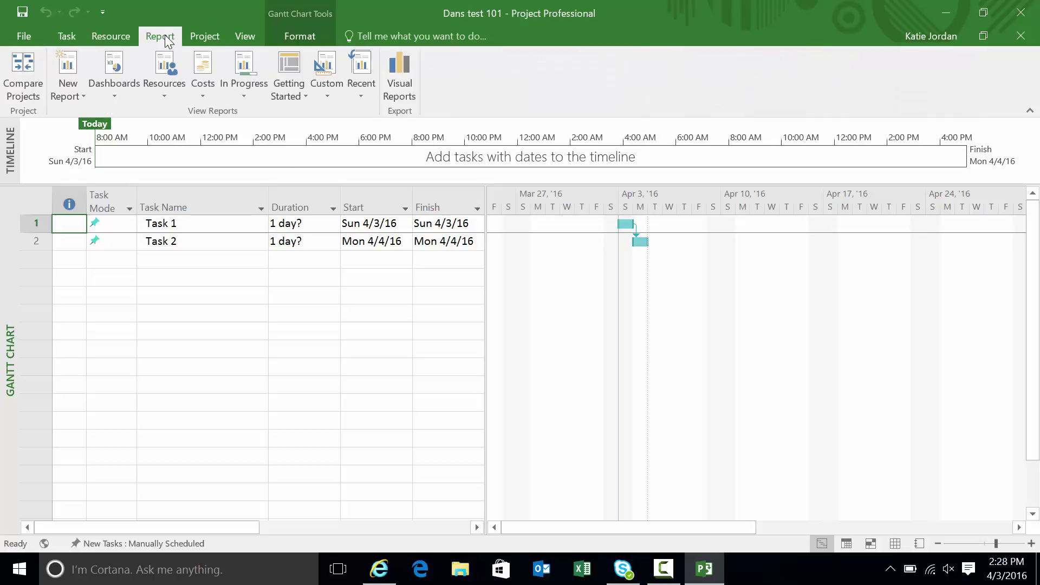
left_click(205, 36)
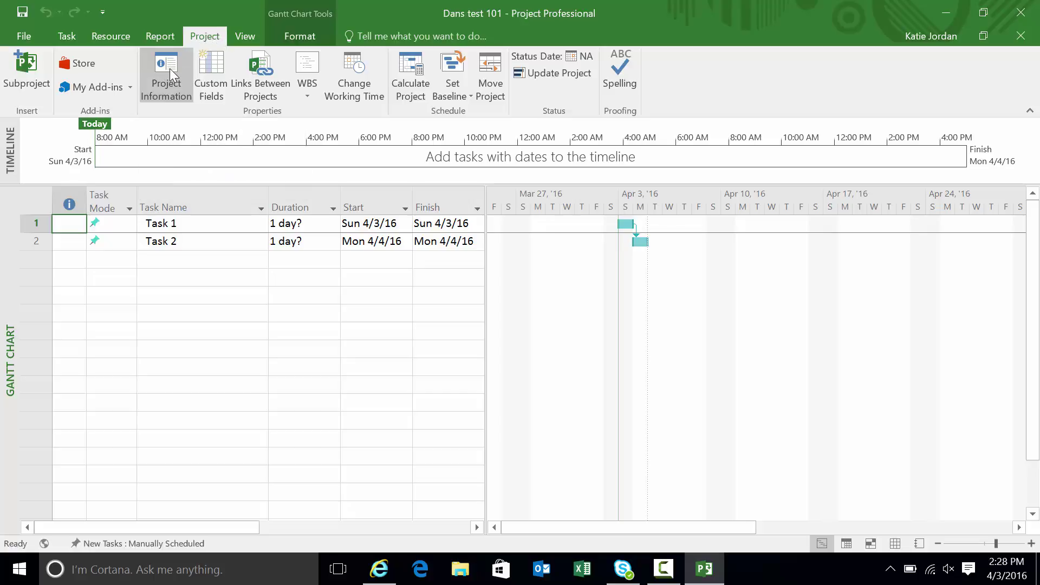
left_click(169, 69)
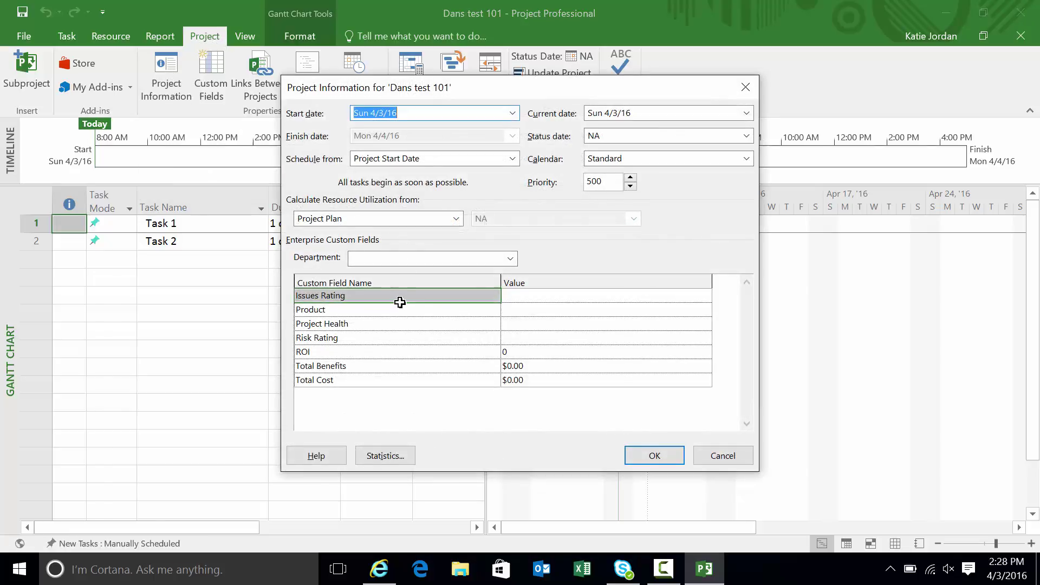
left_click(373, 312)
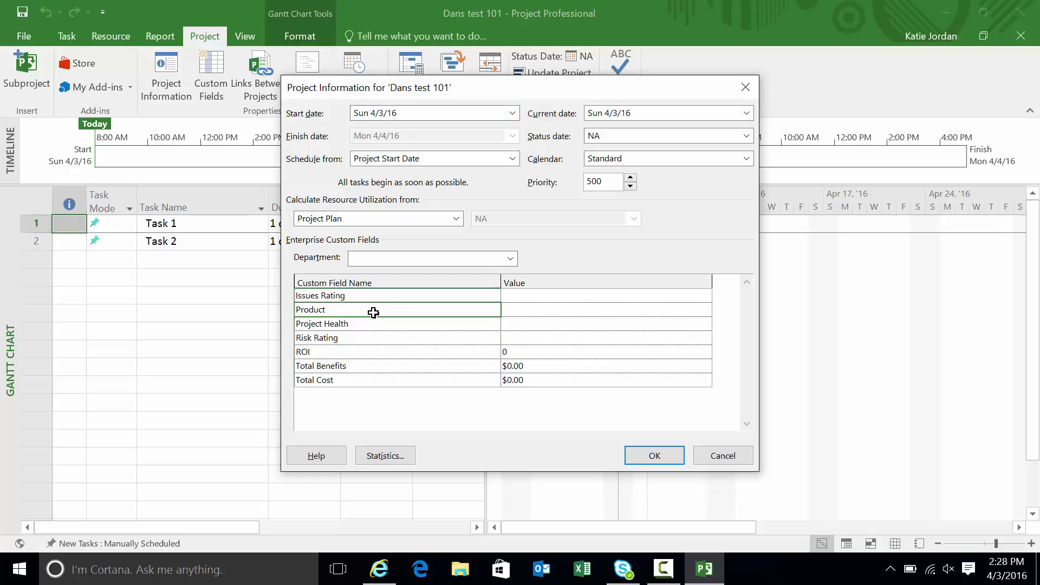
left_click(698, 310)
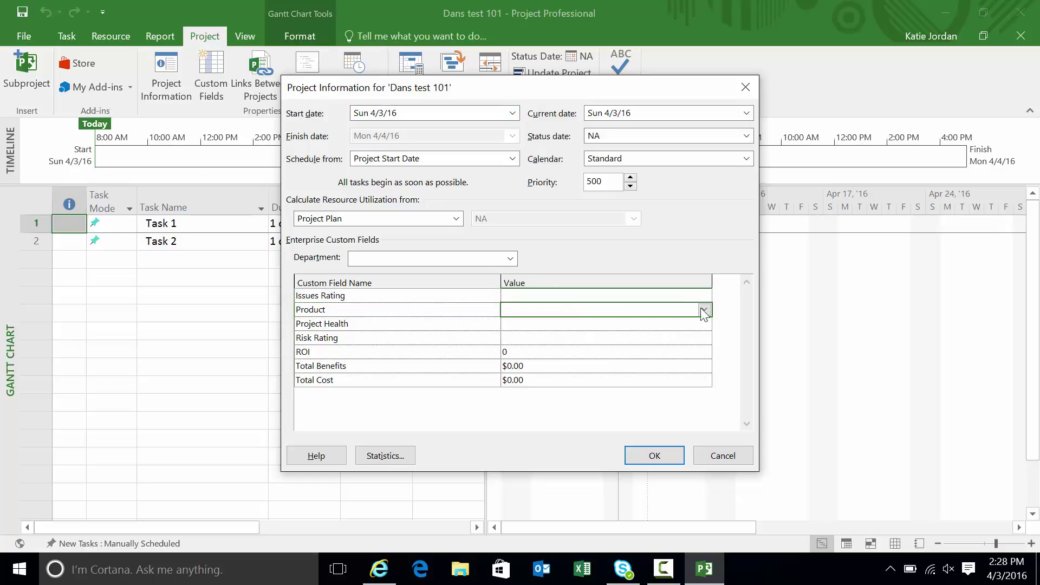
left_click(705, 309)
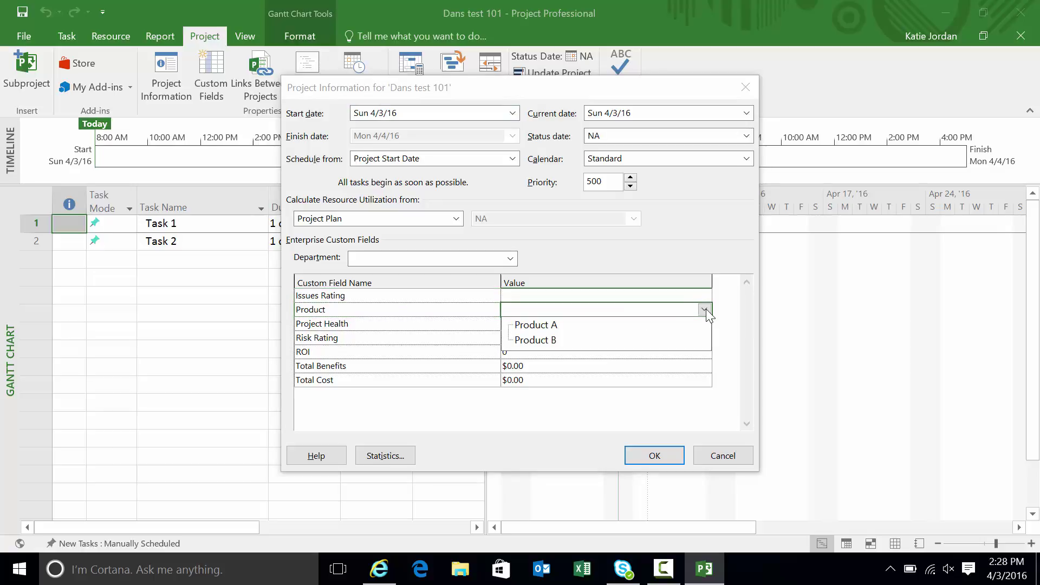
left_click(550, 330)
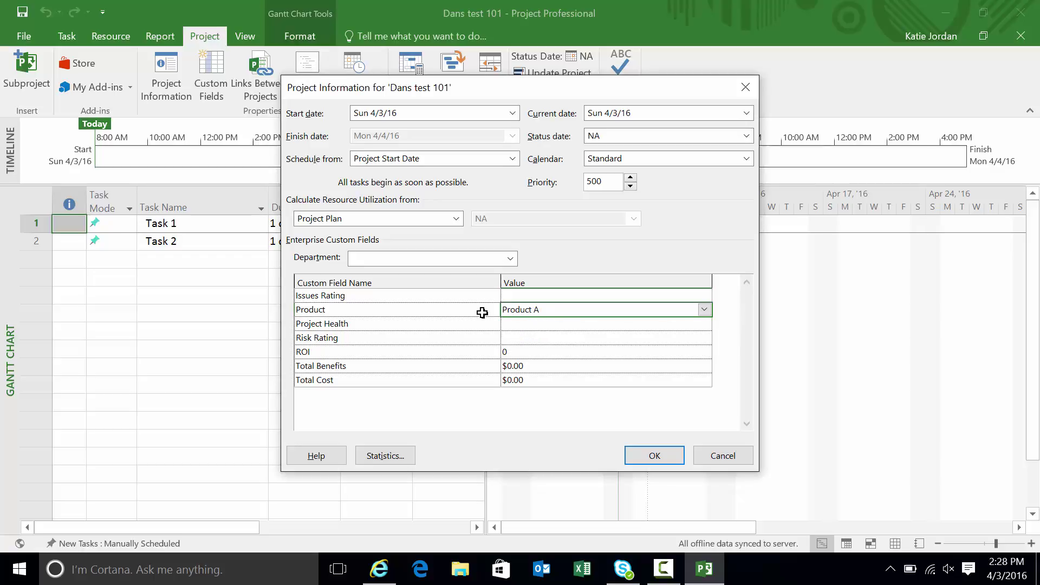
left_click(667, 456)
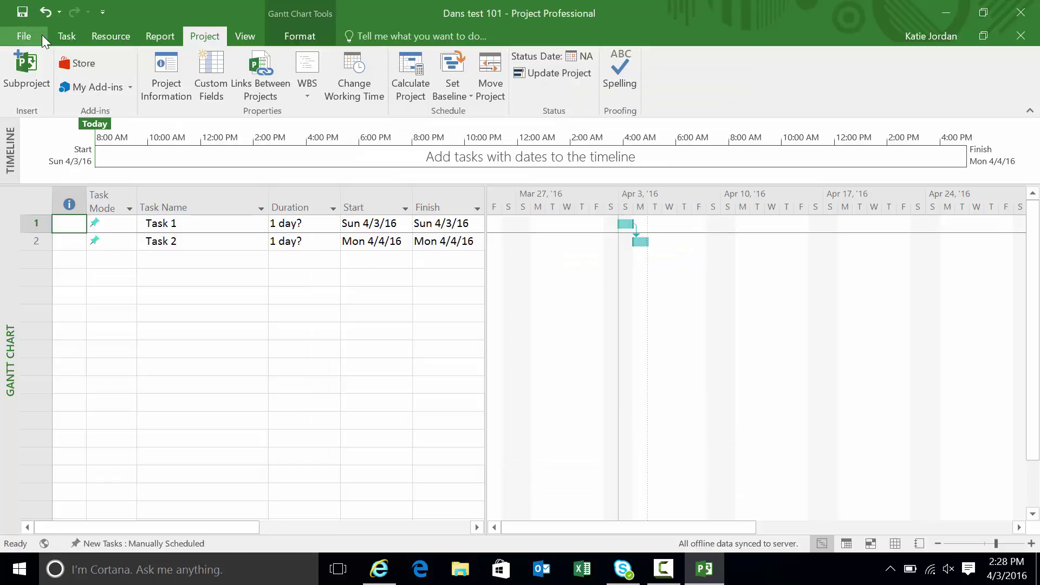
Step: Publish Dans test 101 via File > Publish, then close it and answer Yes to check it in
left_click(24, 37)
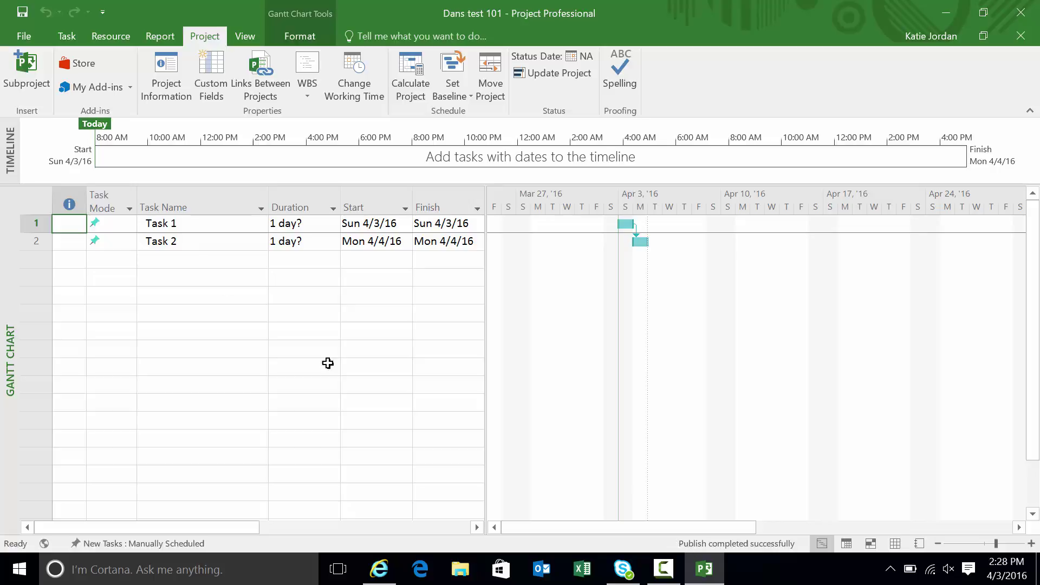
left_click(26, 33)
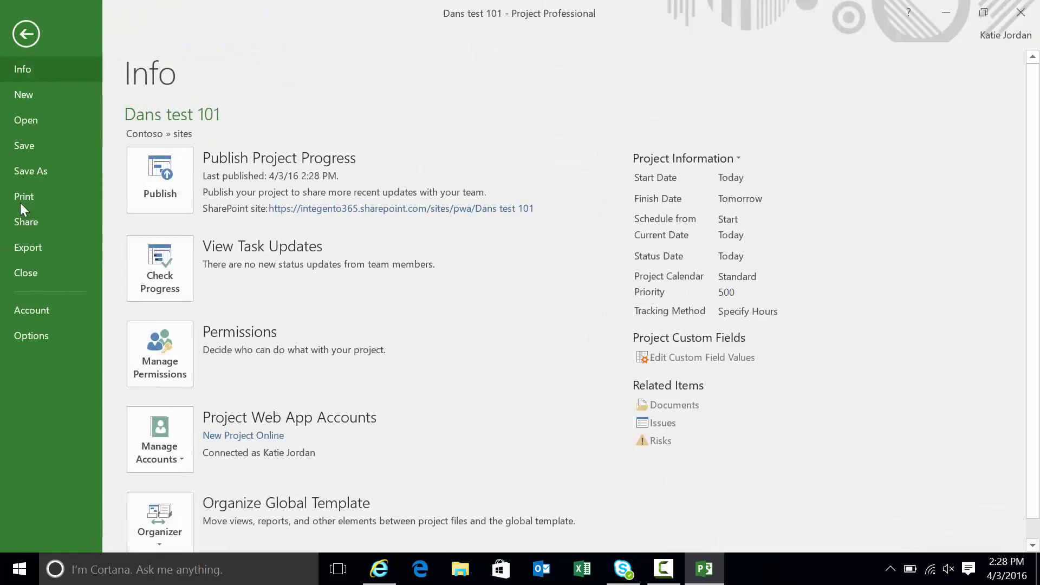
left_click(37, 277)
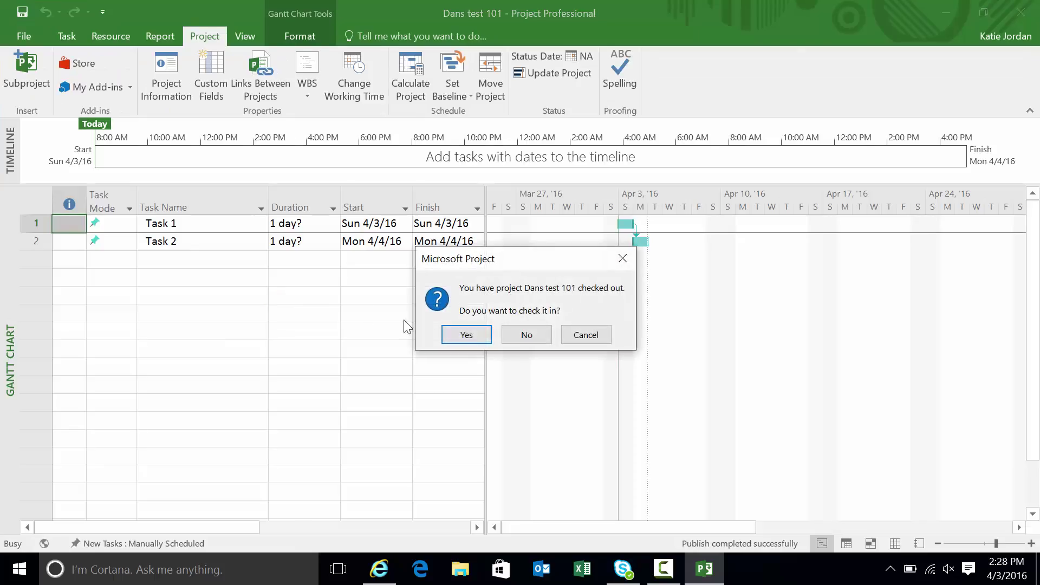
left_click(458, 334)
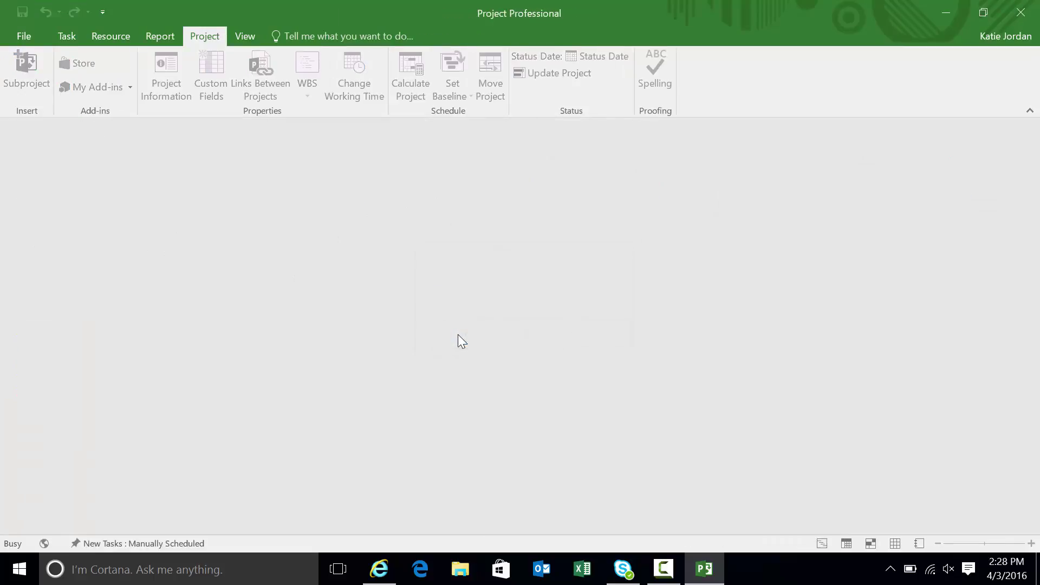
Step: Return to the browser, go to Project Center and choose the Summary by Product view
left_click(380, 570)
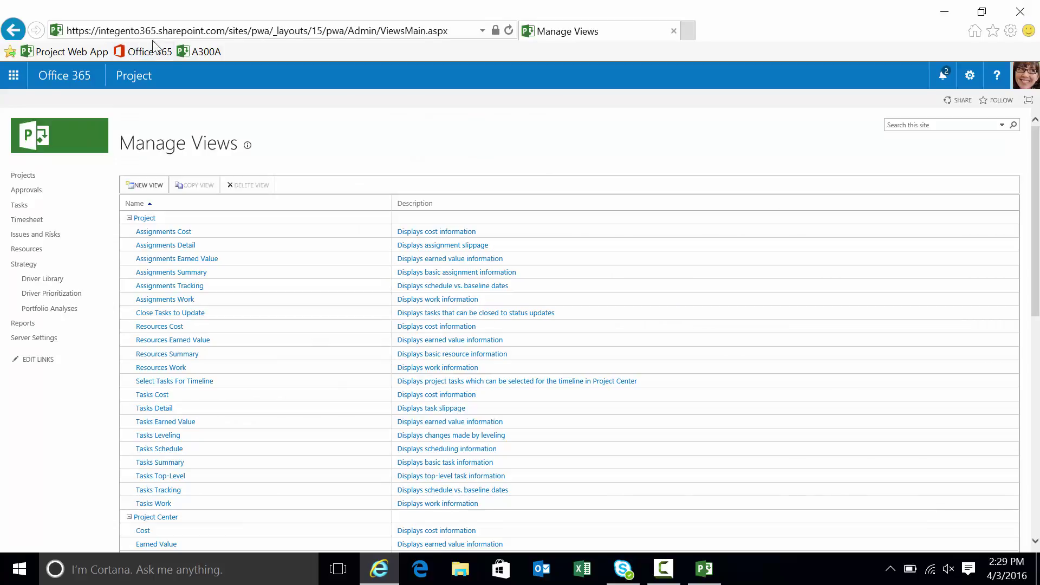
left_click(22, 176)
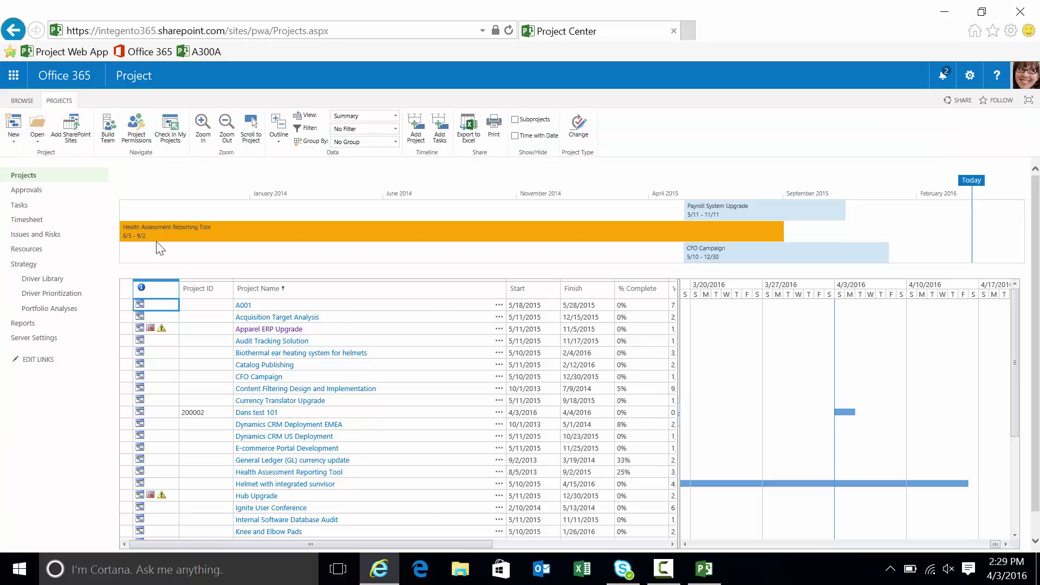
left_click(395, 119)
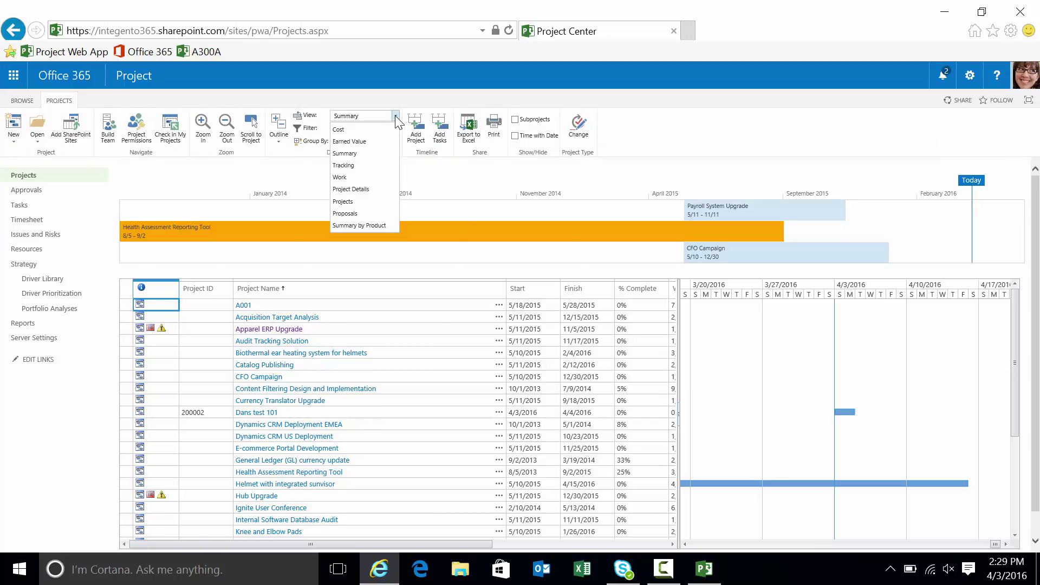
left_click(371, 224)
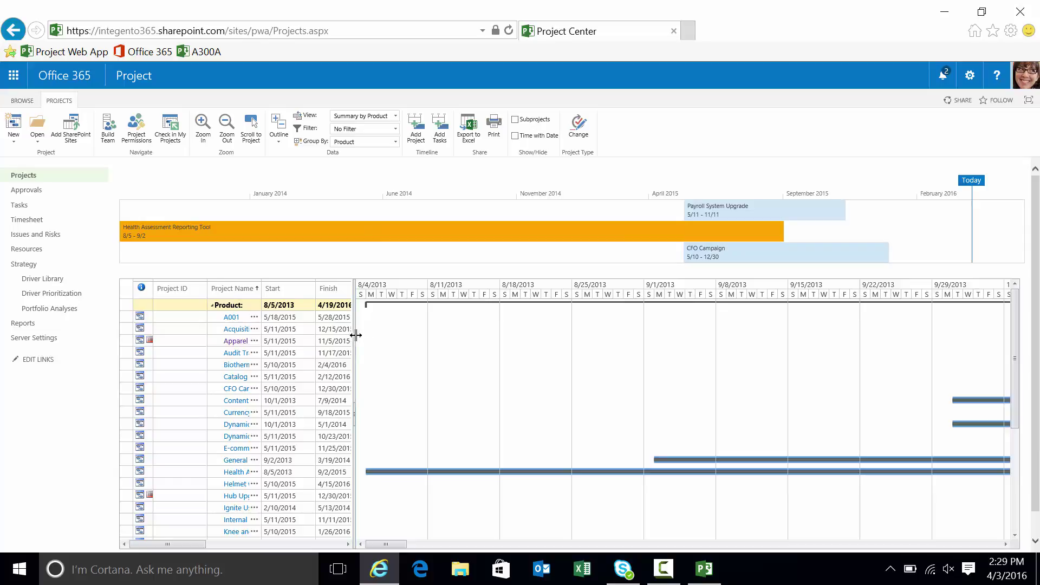
Step: Widen the project grid and the Project Name column so full names show
left_click_drag(356, 335, 623, 358)
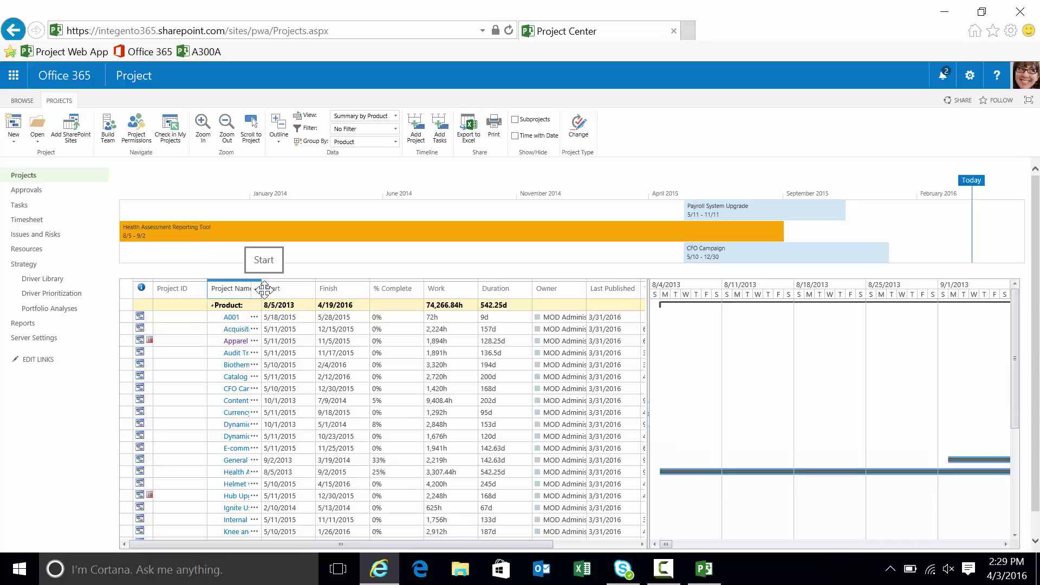
left_click_drag(264, 289, 489, 291)
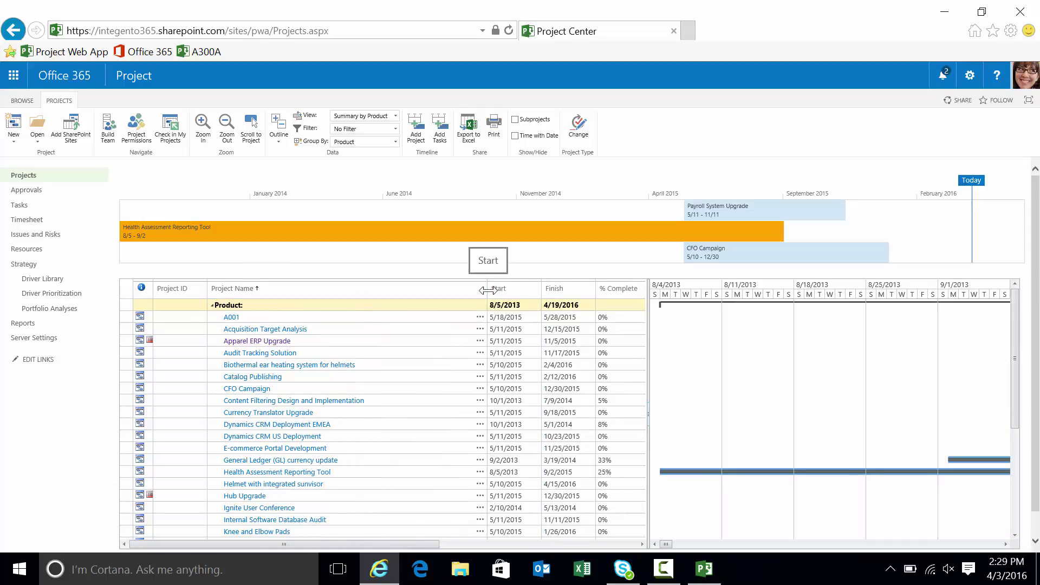
Step: Collapse the blank Product group so Dans test 101 appears under Product A
left_click(249, 307)
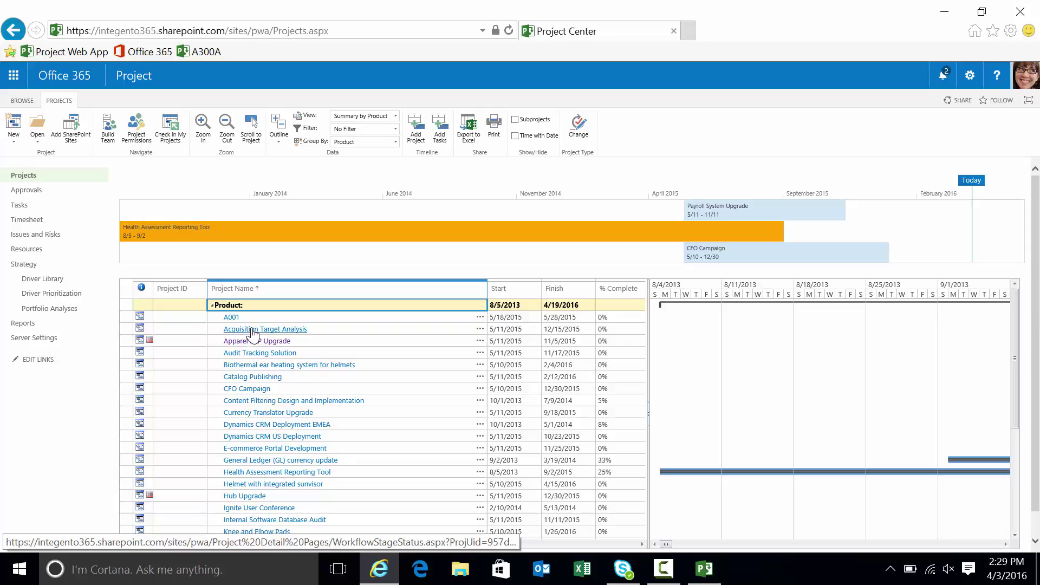
left_click(211, 308)
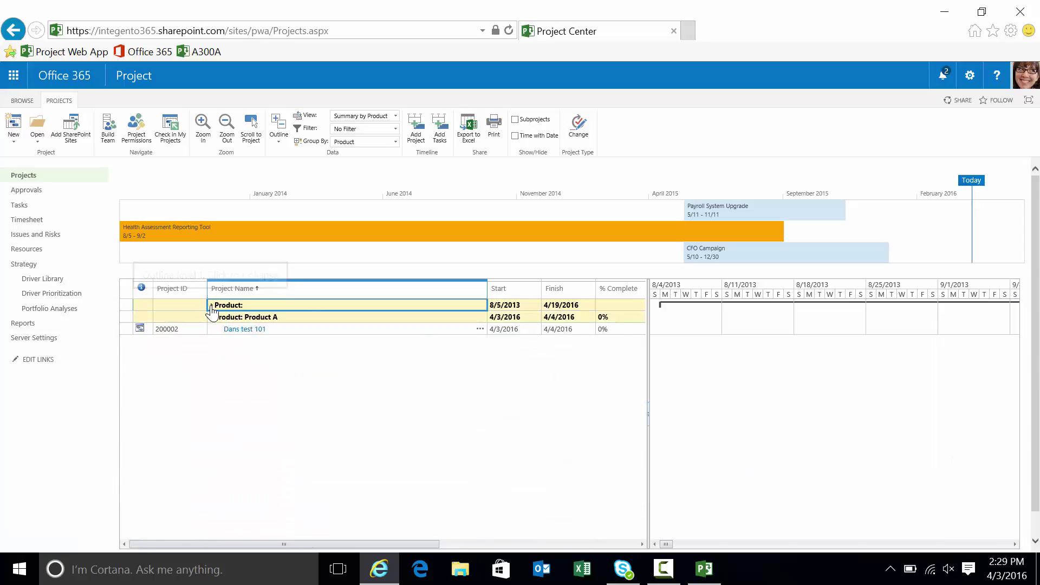
left_click(293, 319)
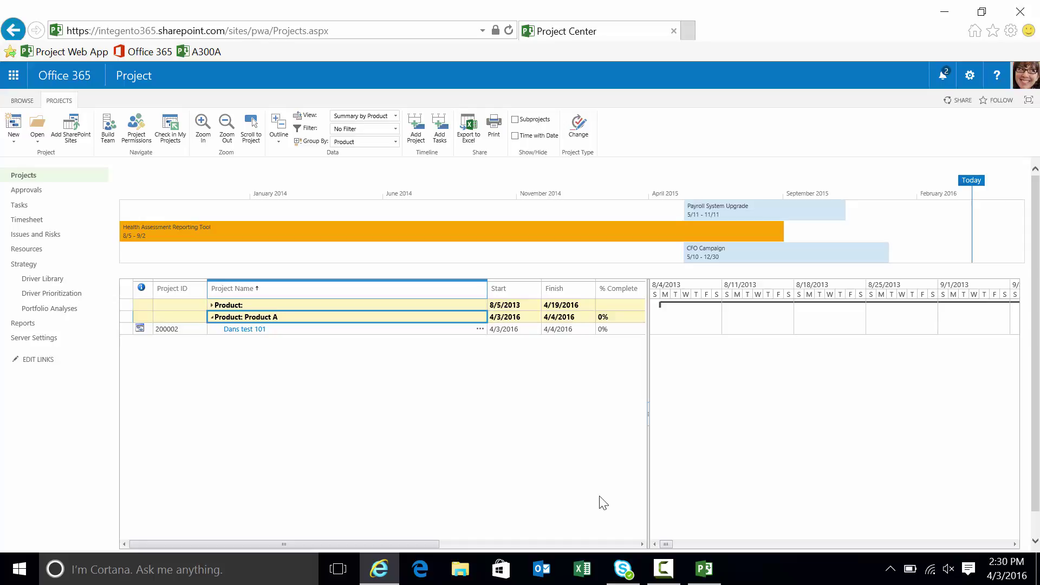
left_click(663, 569)
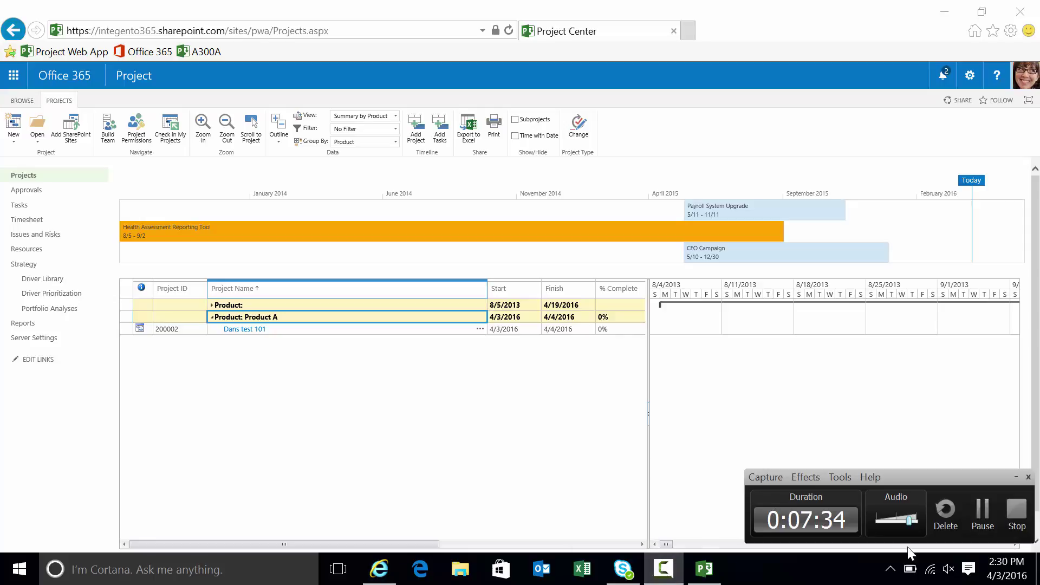